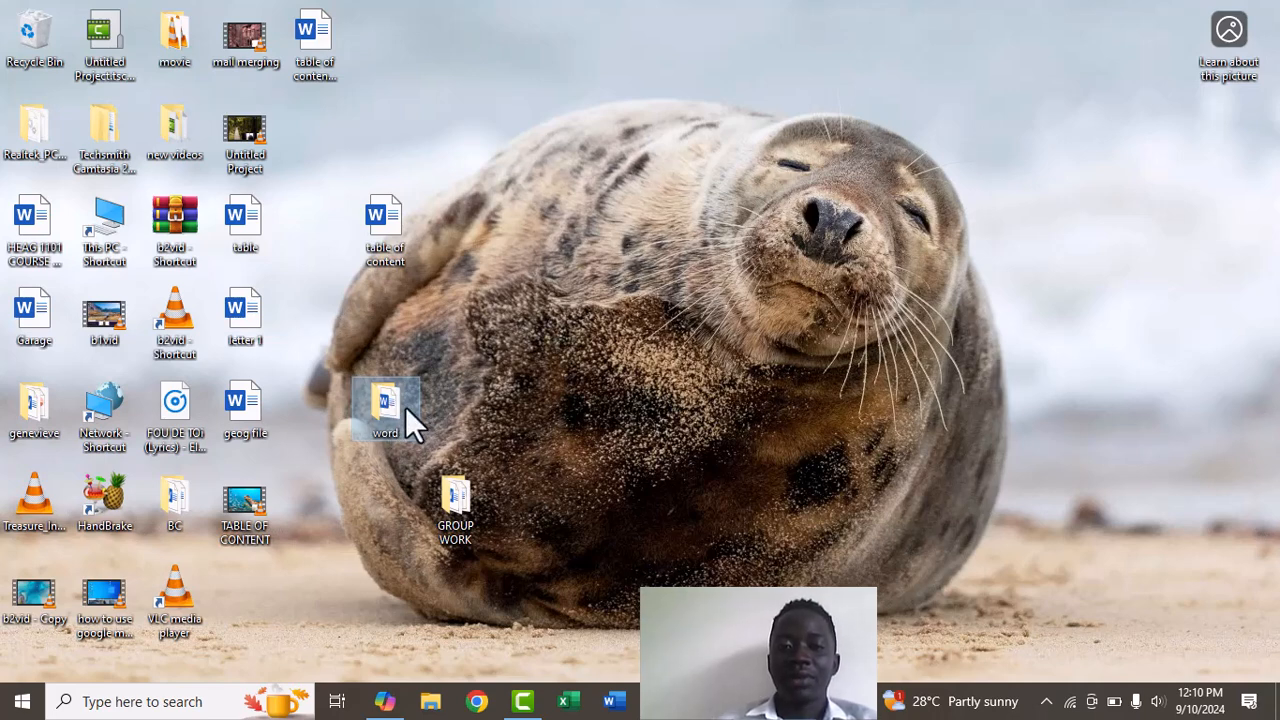
Open 'The Central Organizing Committee' invitation letter from the word folder in Word
key("Return")
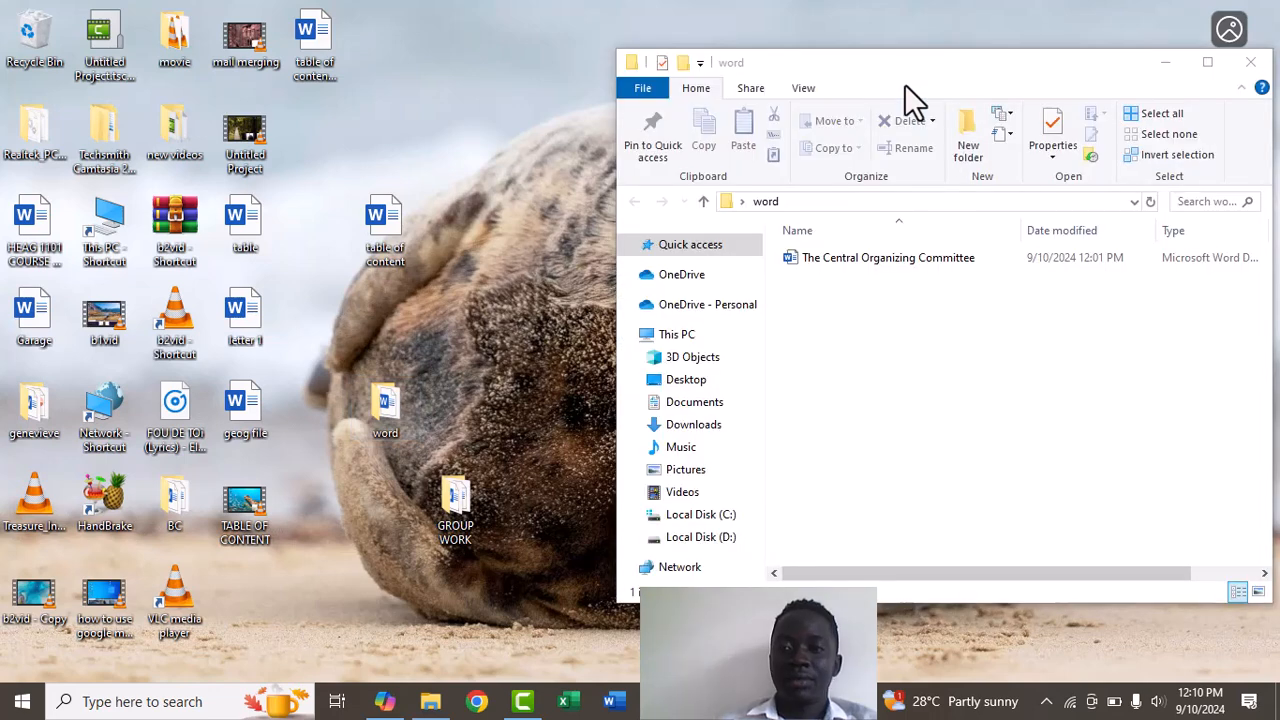
left_click(895, 258)
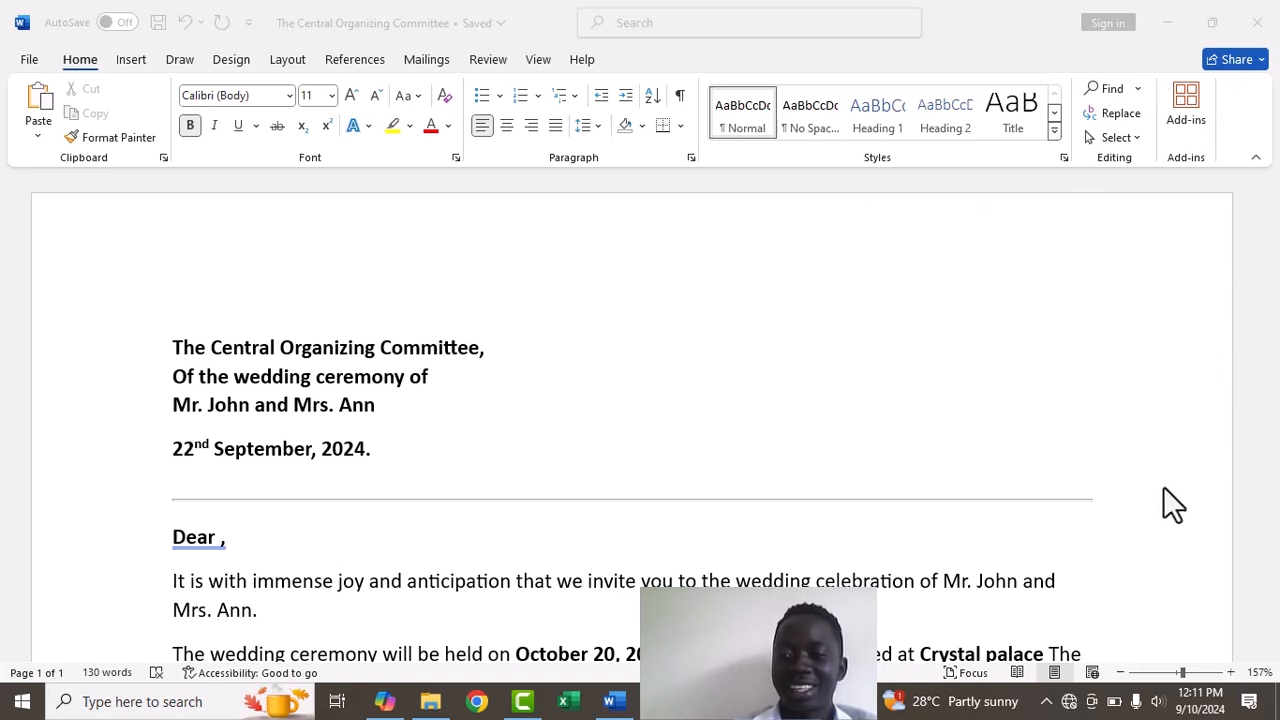
Zoom the invitation letter out to 98% so nearly the whole page is visible
left_click(1172, 674)
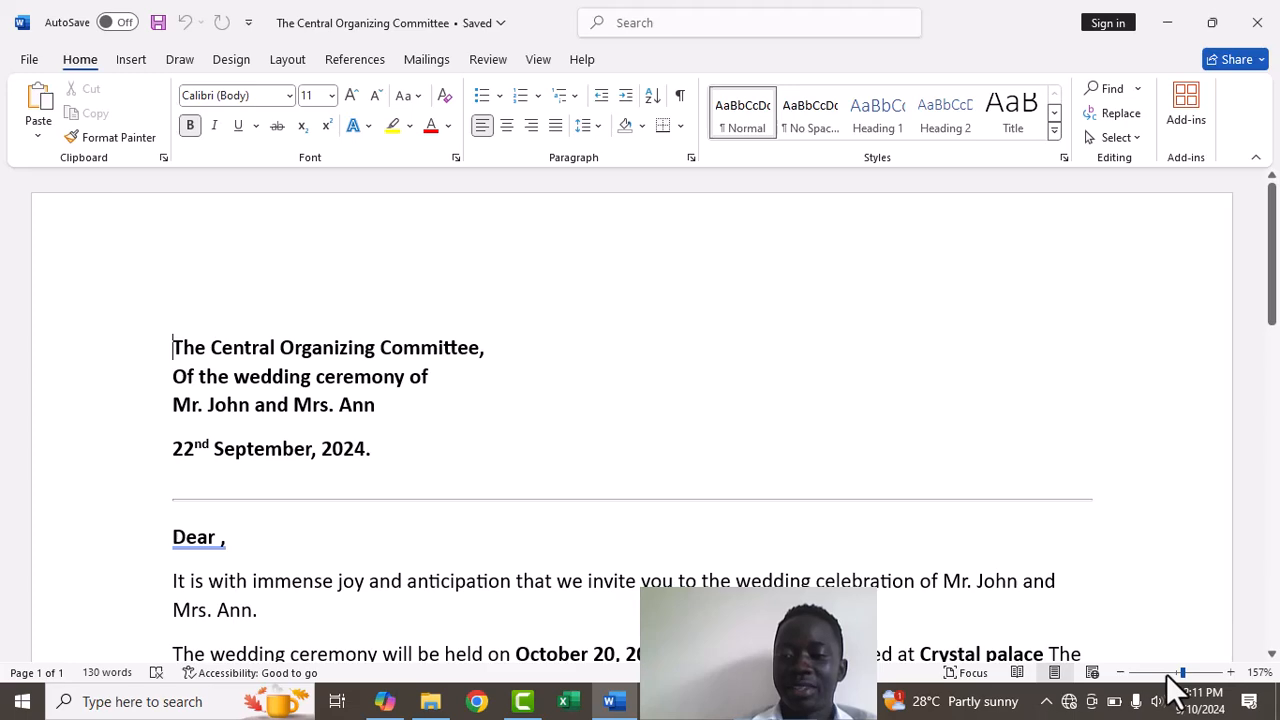
left_click_drag(1183, 673, 1162, 673)
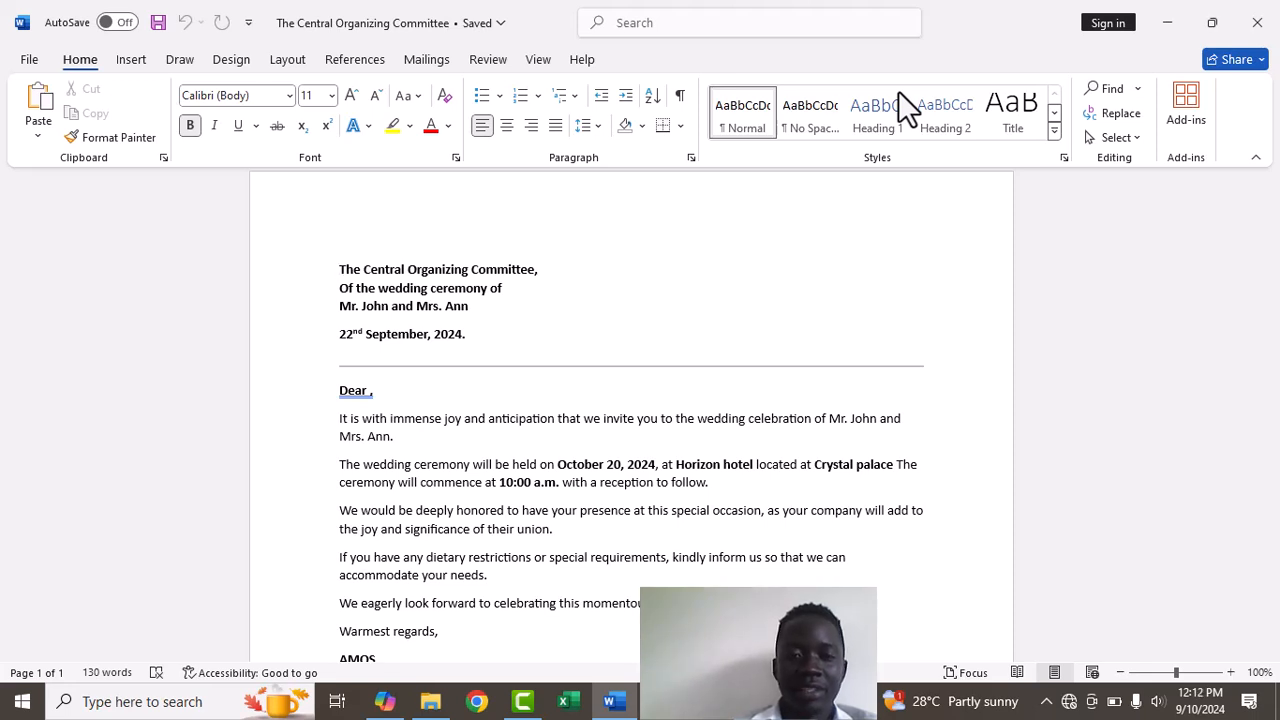
key("alt+Tab")
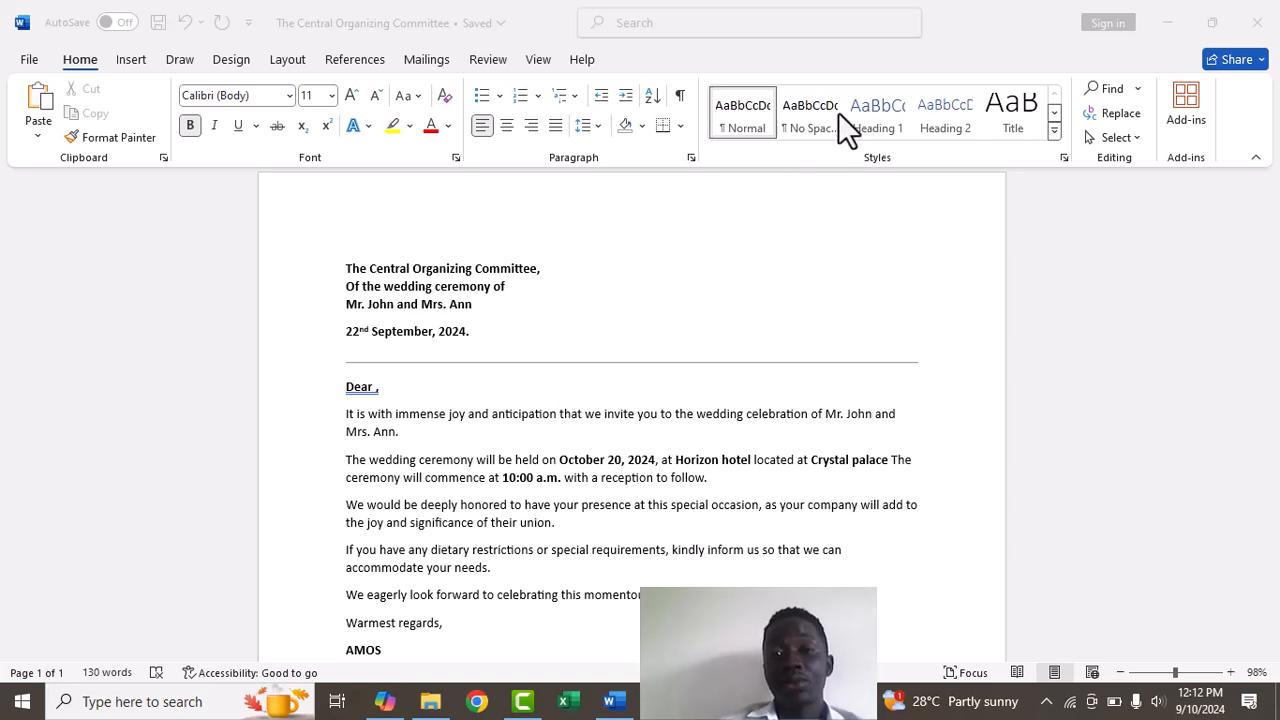
left_click_drag(671, 56, 673, 70)
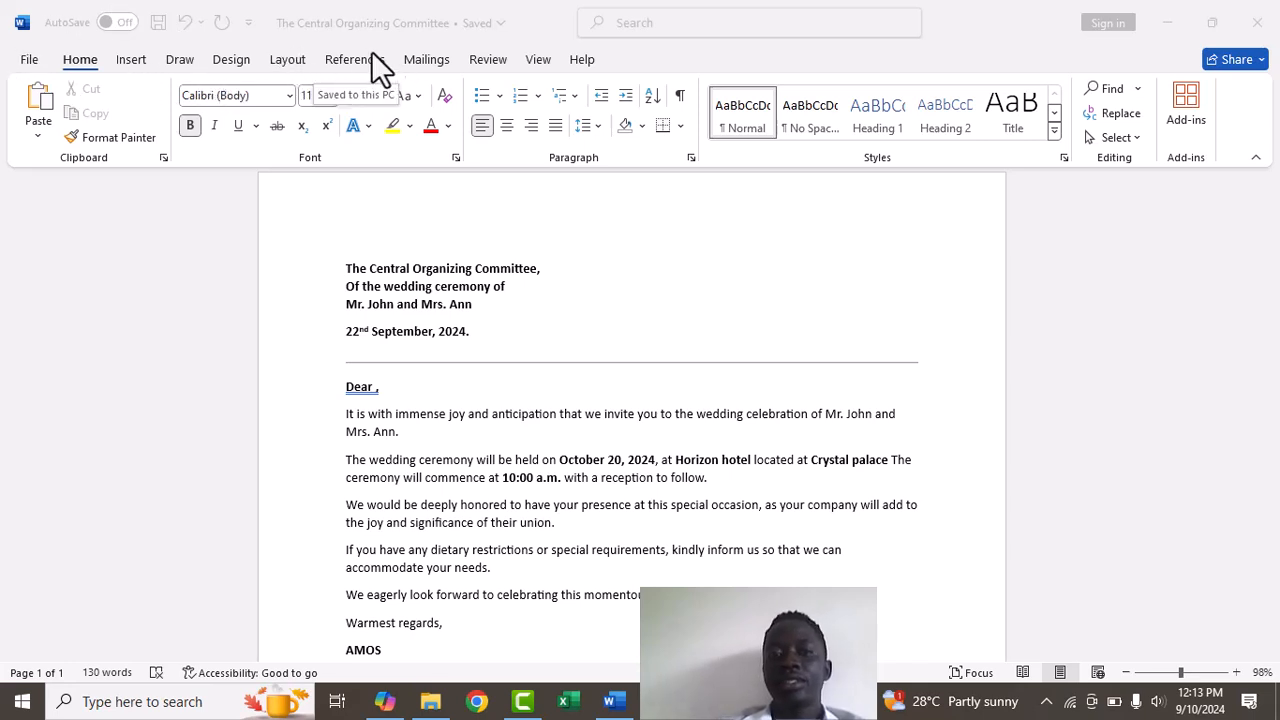
Launch the Step-by-Step Mail Merge Wizard from the Mailings tab's Start Mail Merge list
left_click(437, 58)
left_click(437, 58)
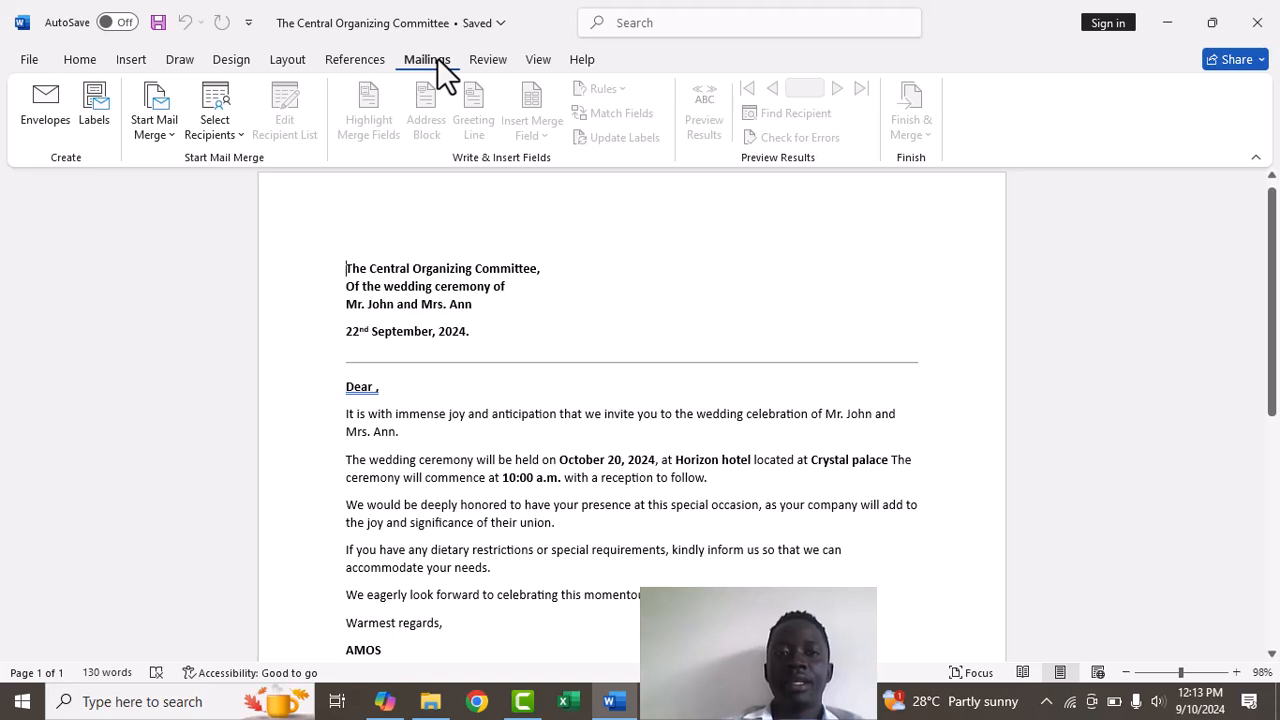
left_click(167, 131)
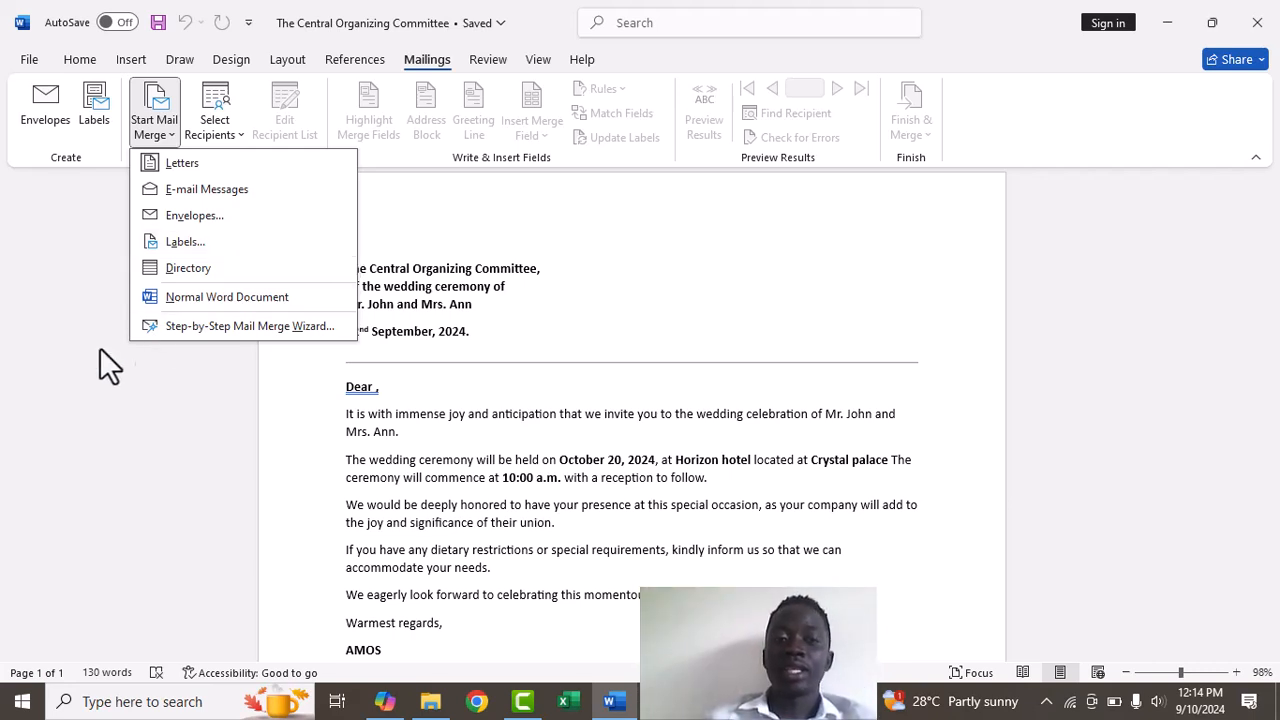
left_click(181, 330)
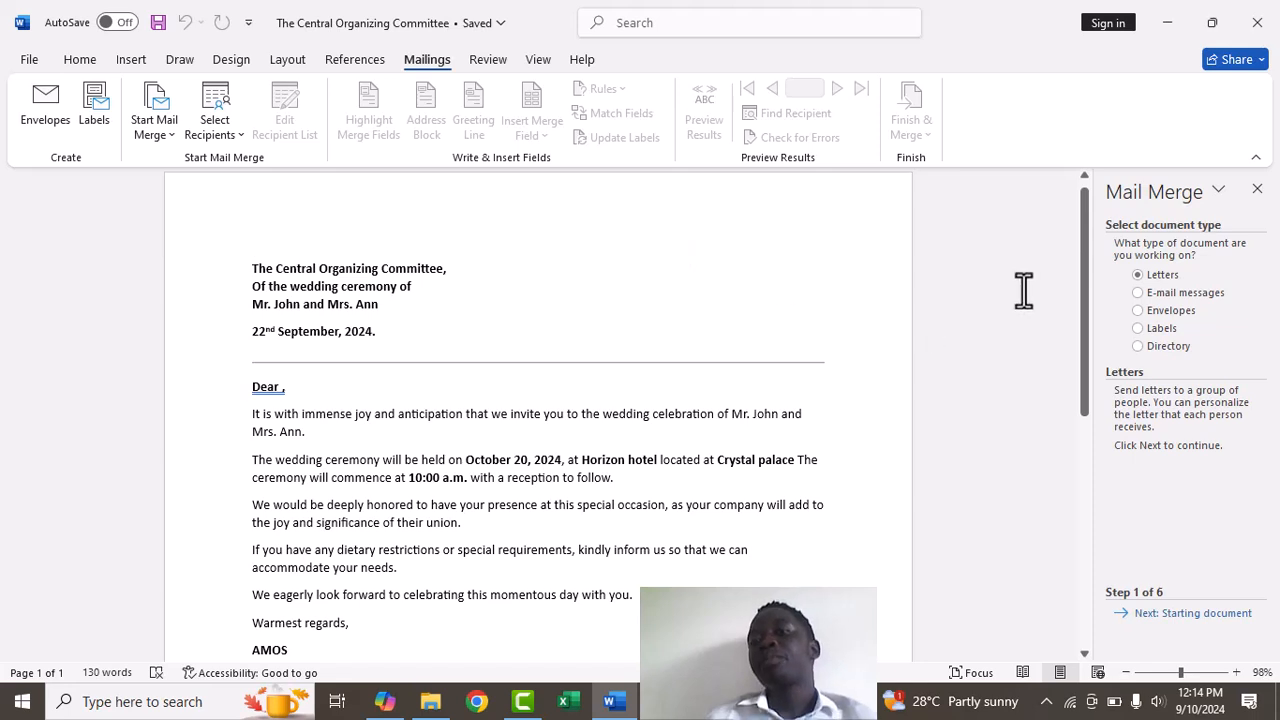
Keep Letters and the current document as the starting document, advancing to Select recipients
left_click(1137, 292)
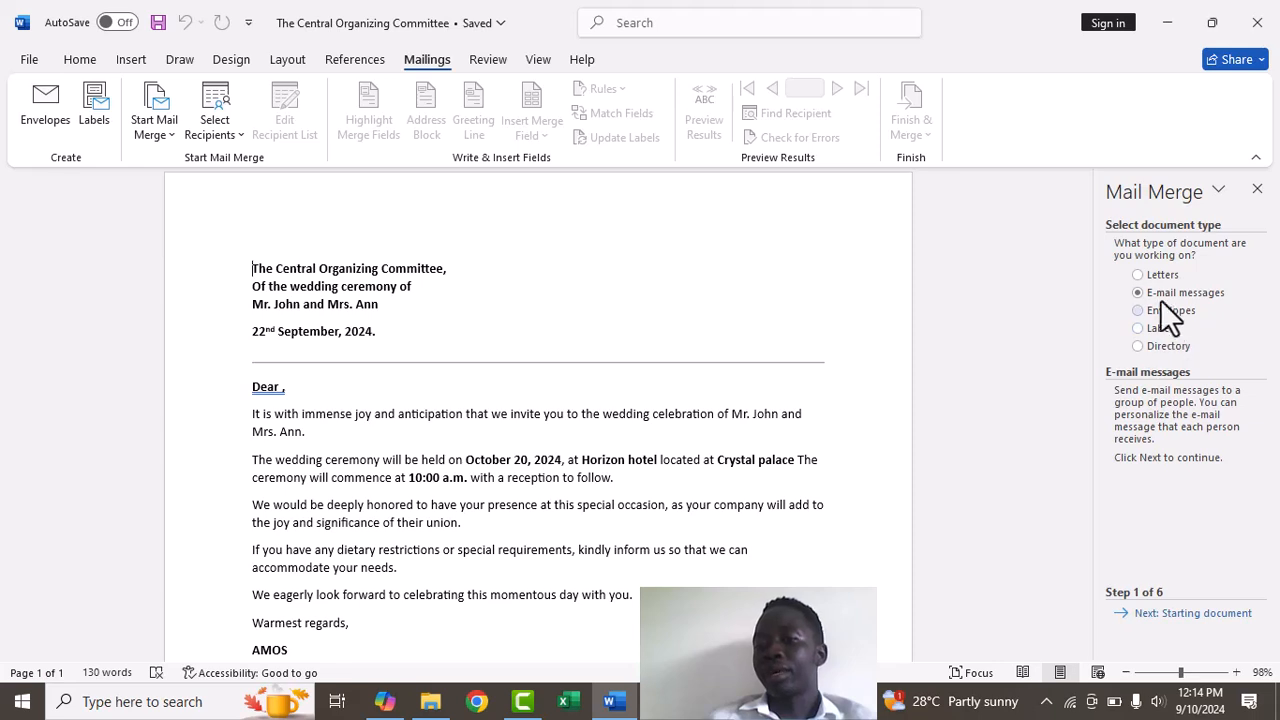
left_click(1141, 281)
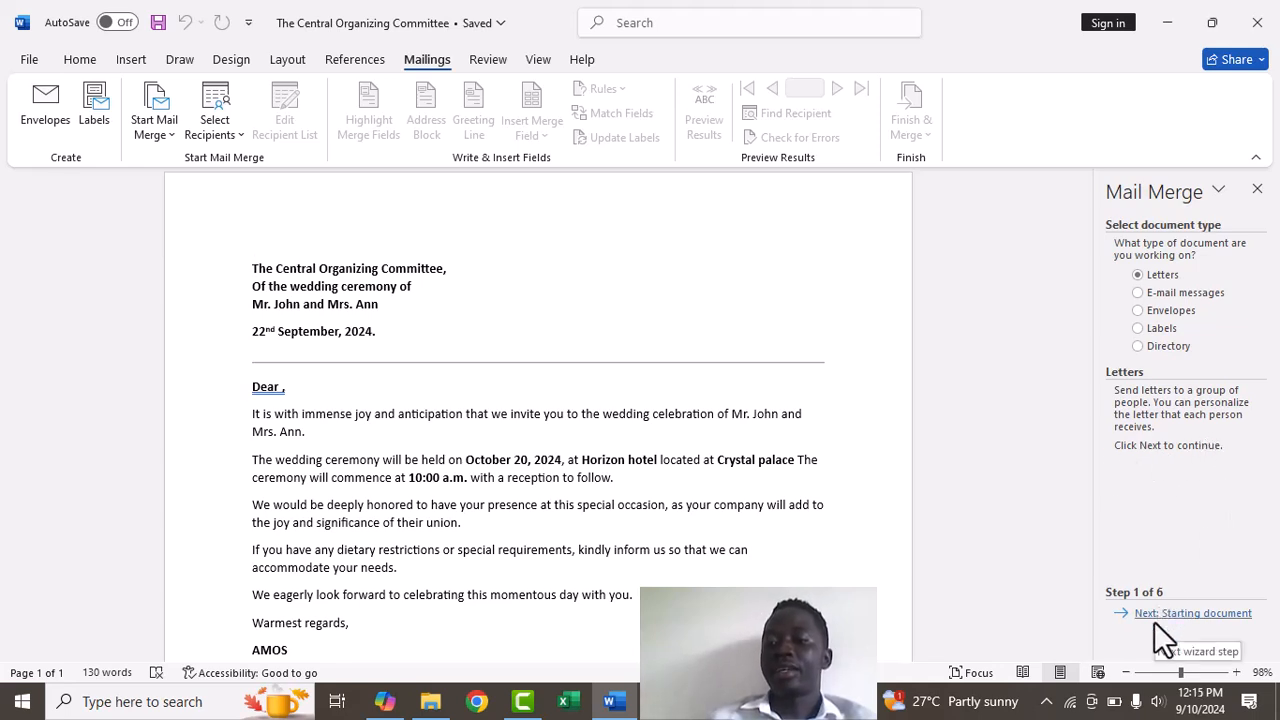
left_click(1207, 614)
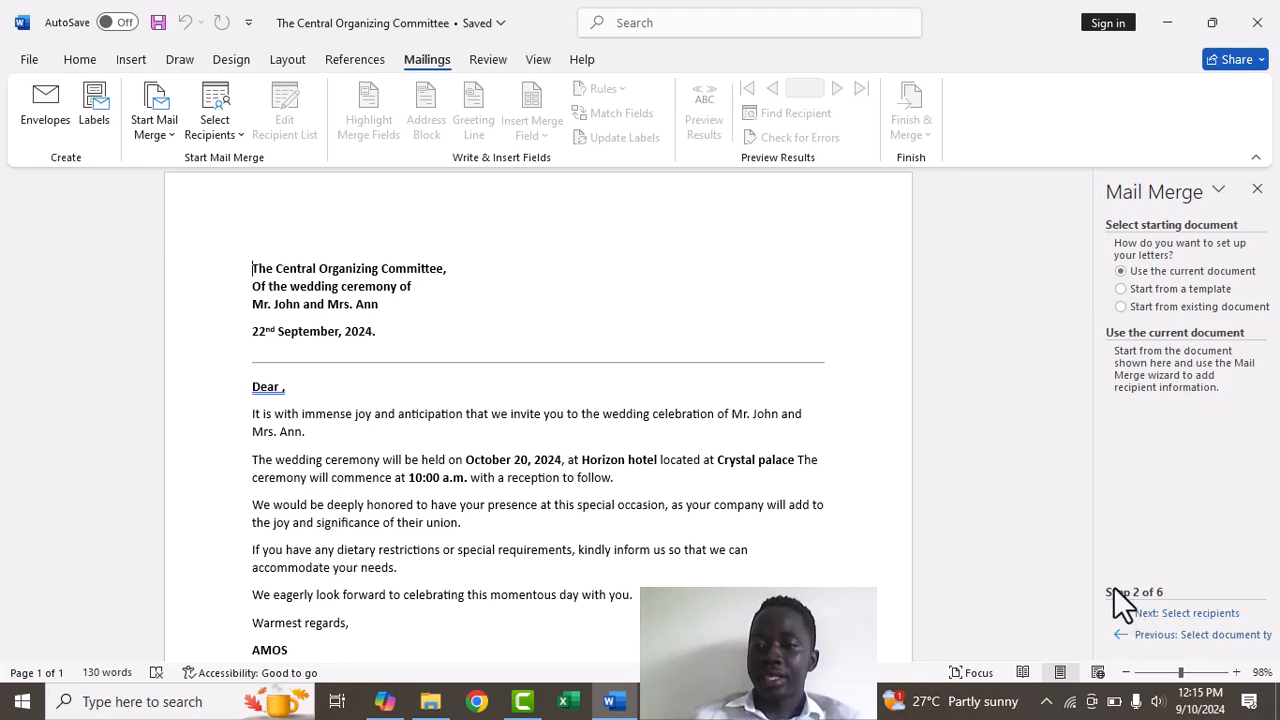
left_click(1195, 613)
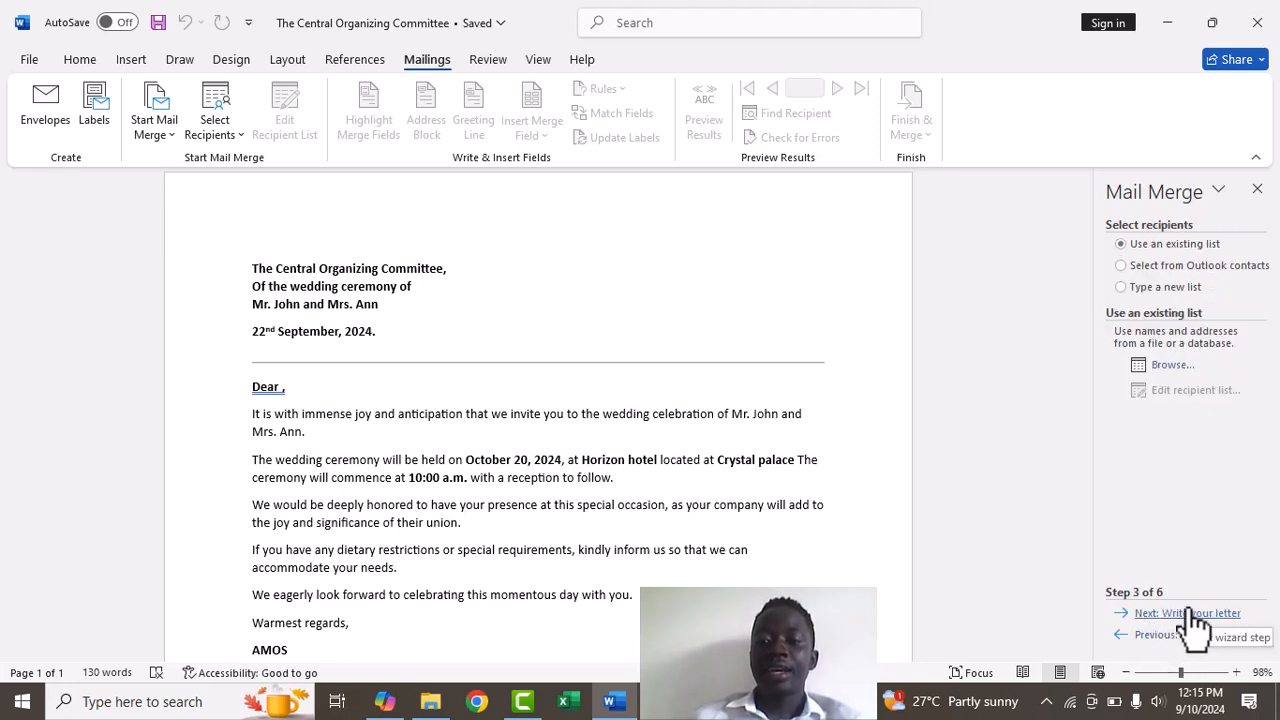
left_click(1172, 365)
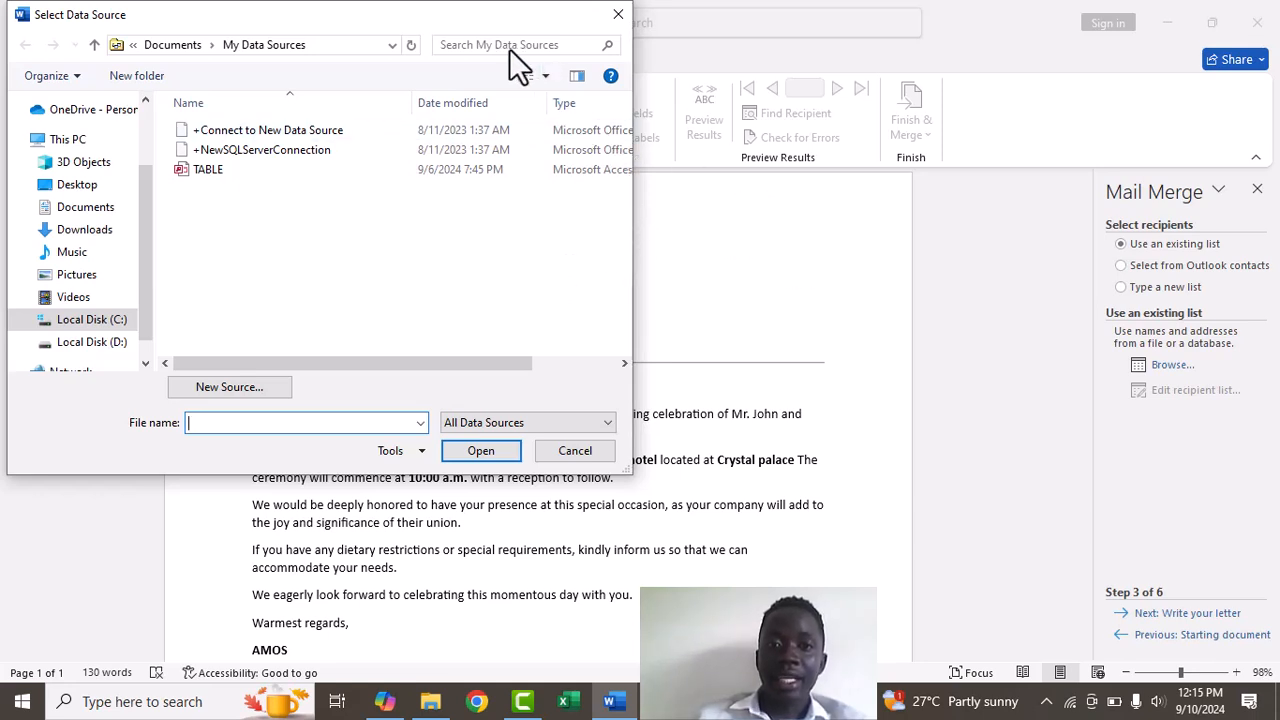
left_click(780, 3)
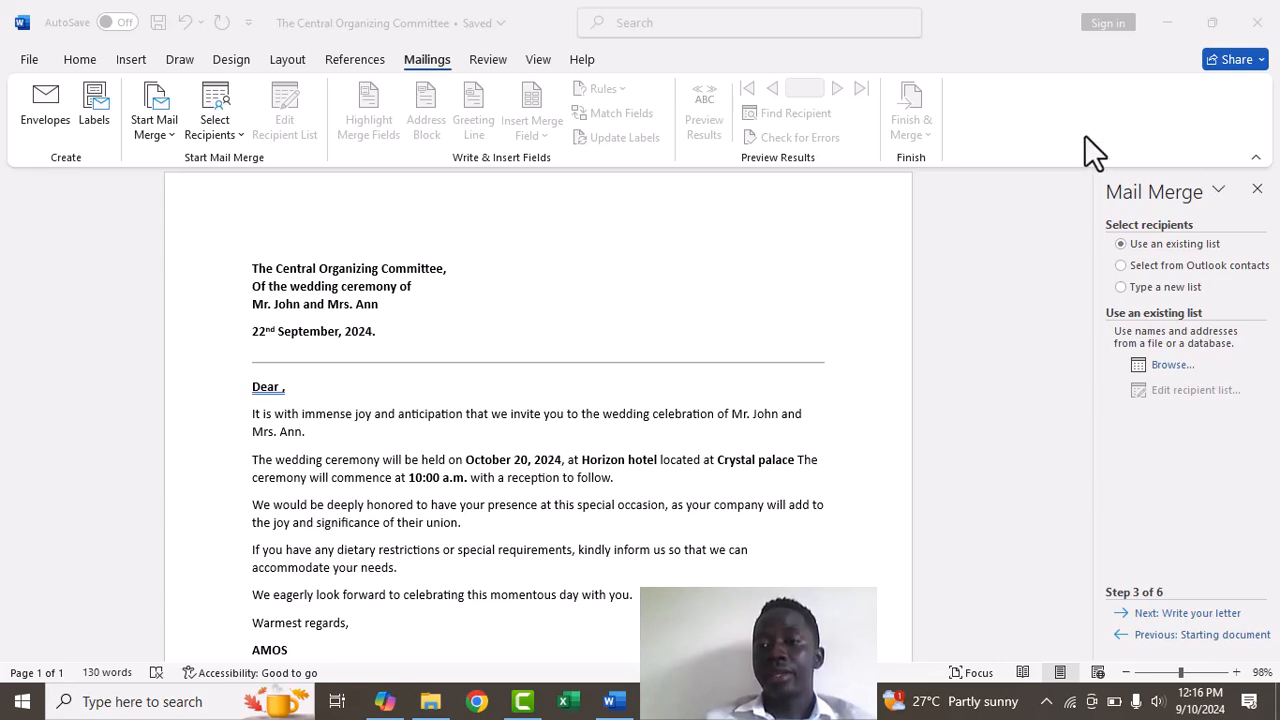
Choose Type a new list and create a new, empty address list
left_click(1123, 288)
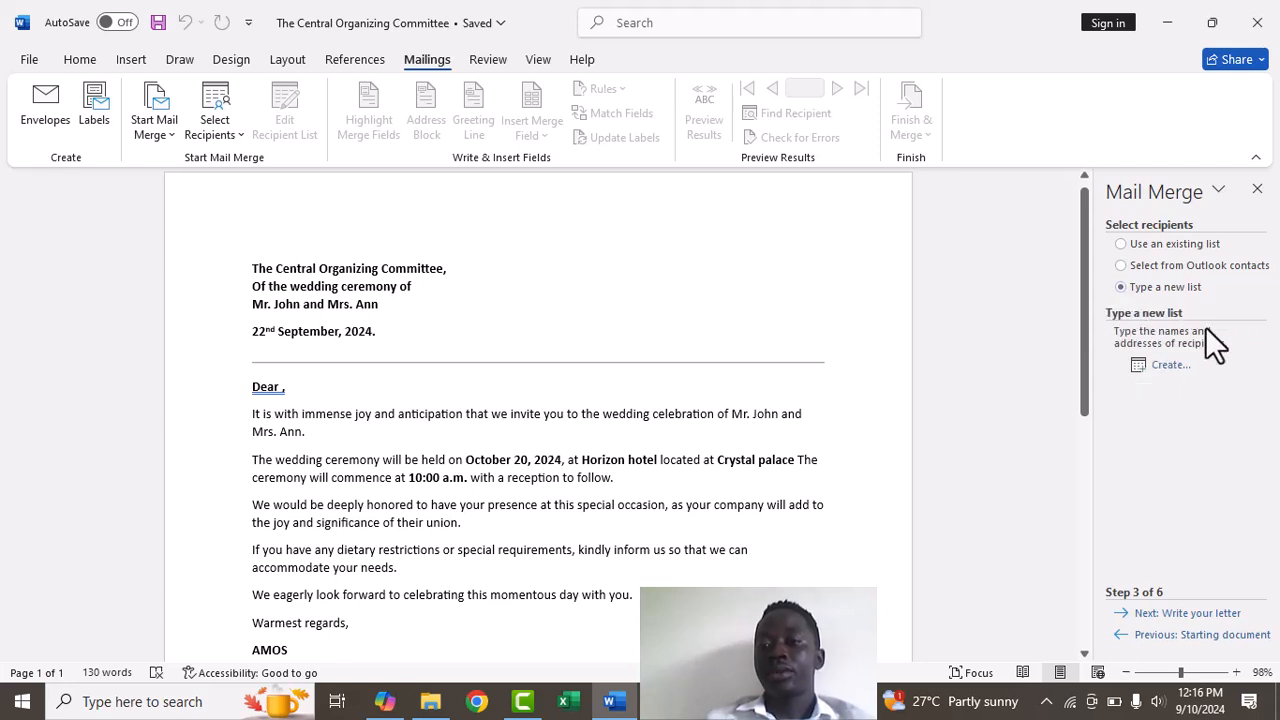
left_click(1158, 370)
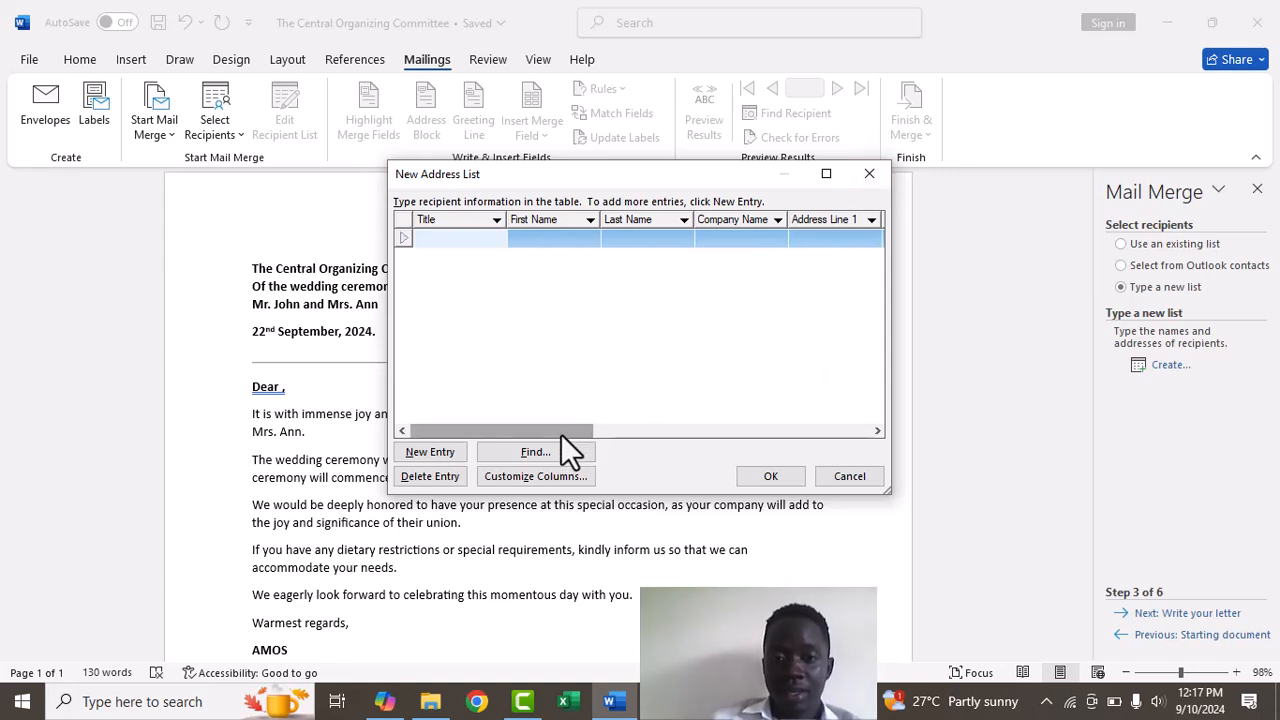
left_click_drag(561, 434, 528, 437)
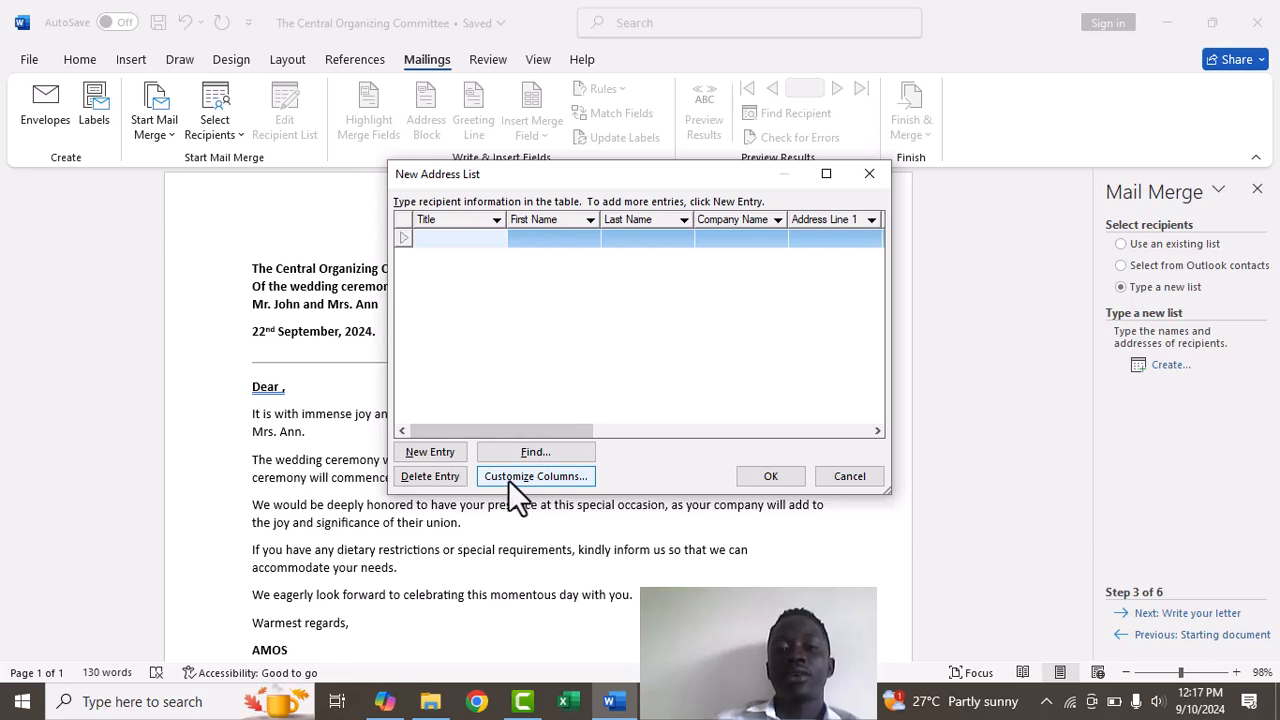
Delete the E-mail Address, Work Phone and Home Phone columns, keeping Title, First Name and Last Name
left_click(508, 479)
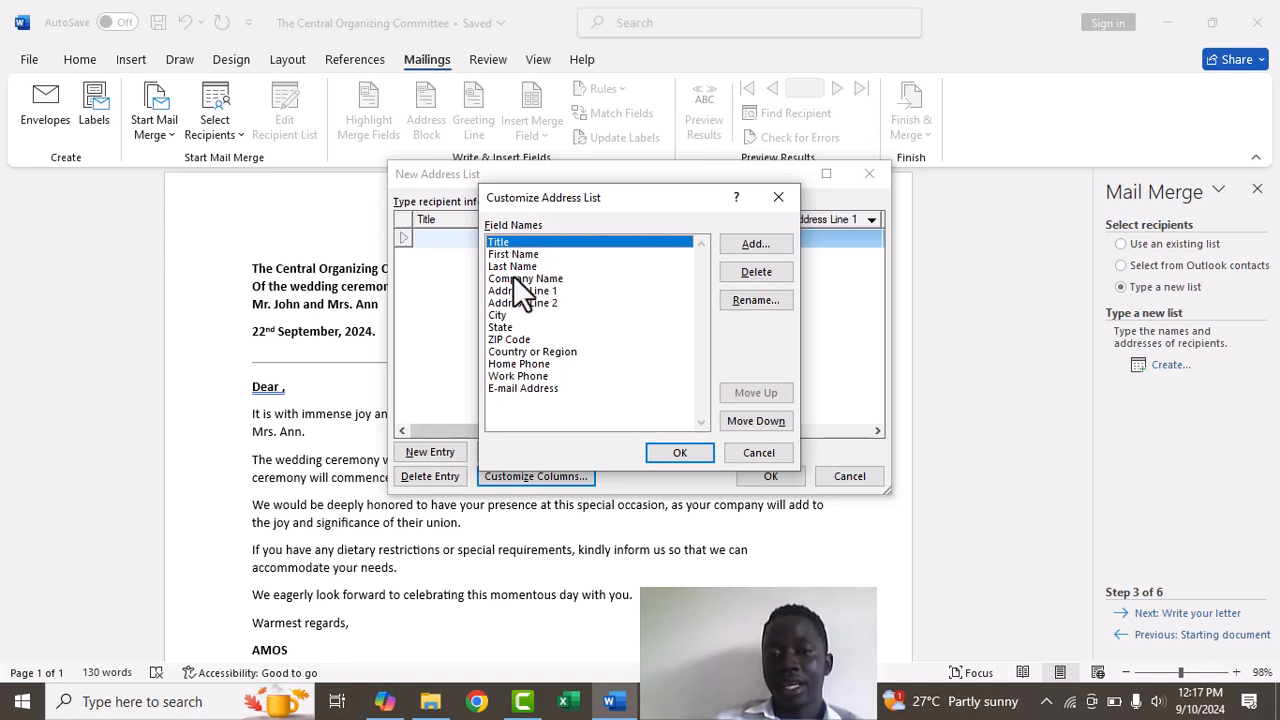
left_click(527, 386)
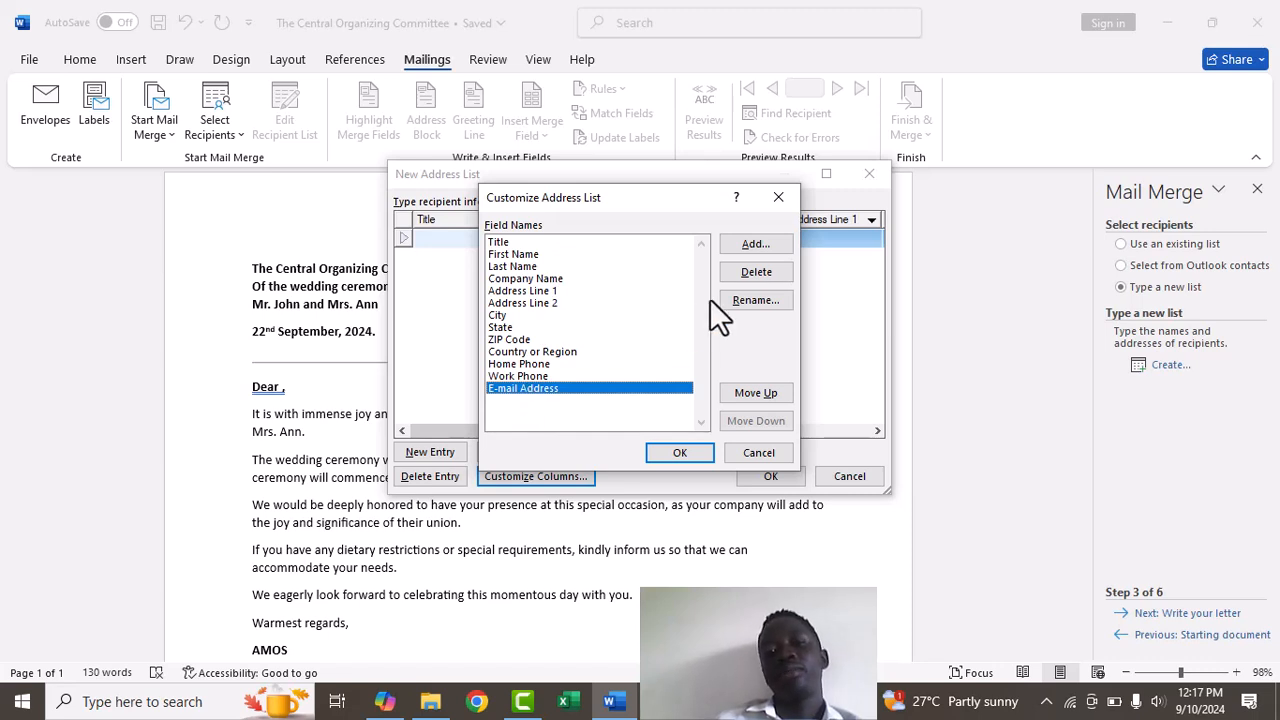
left_click(762, 268)
left_click(607, 402)
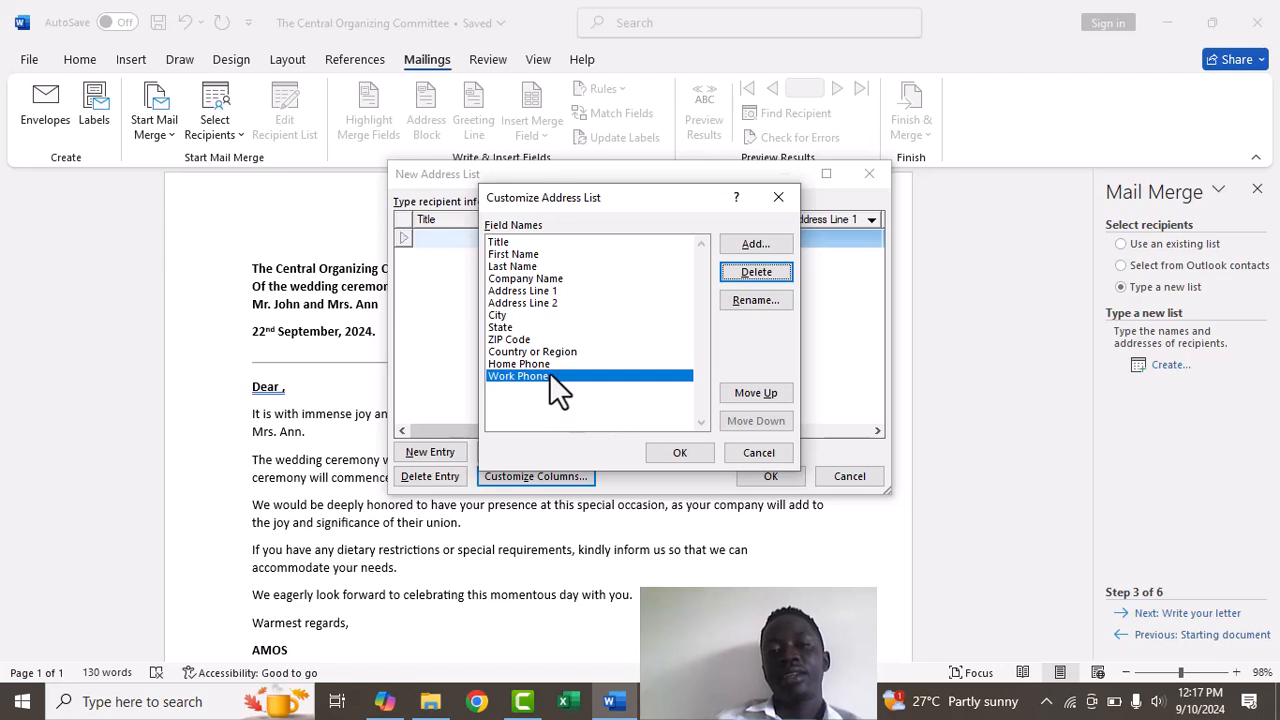
left_click(763, 276)
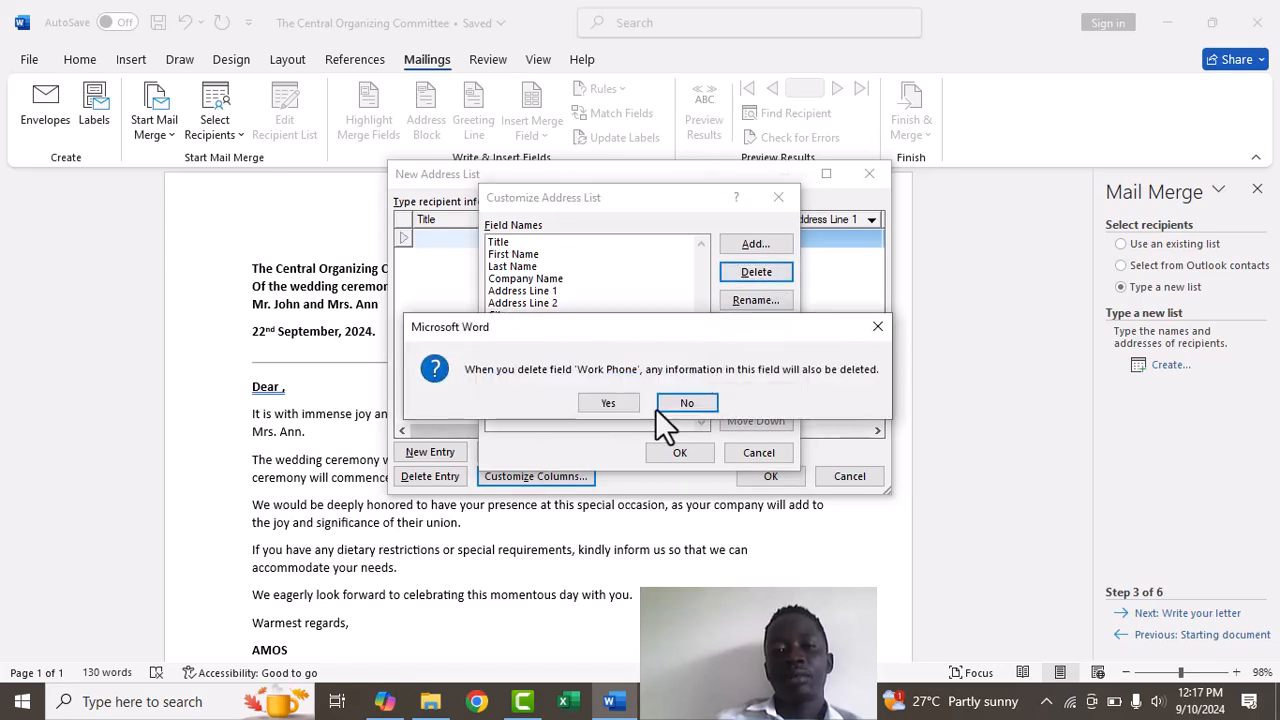
left_click(609, 402)
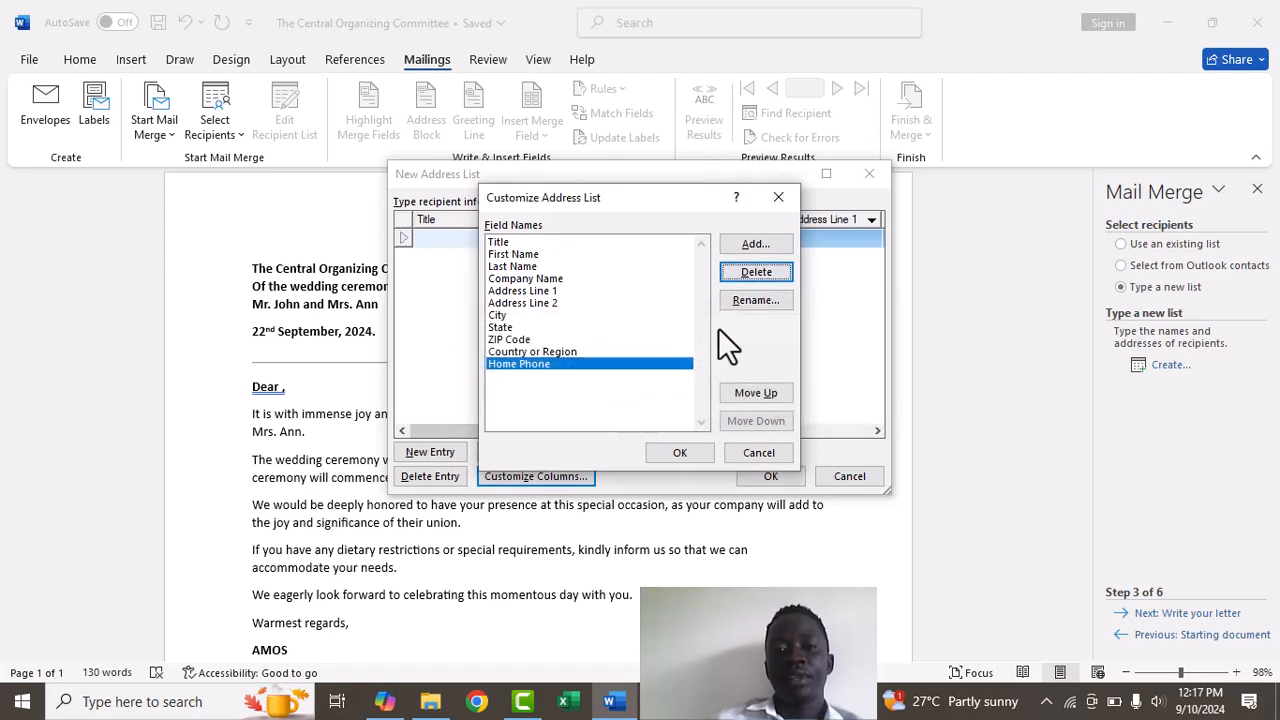
left_click(767, 270)
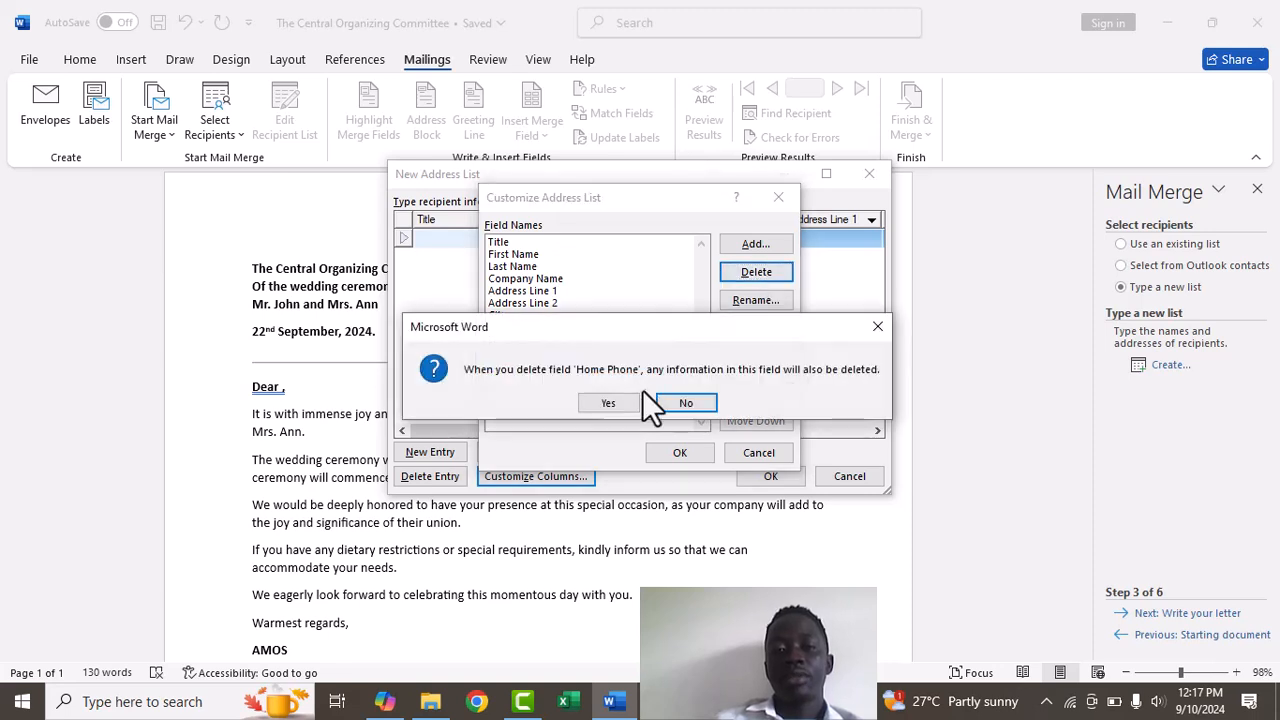
left_click(610, 403)
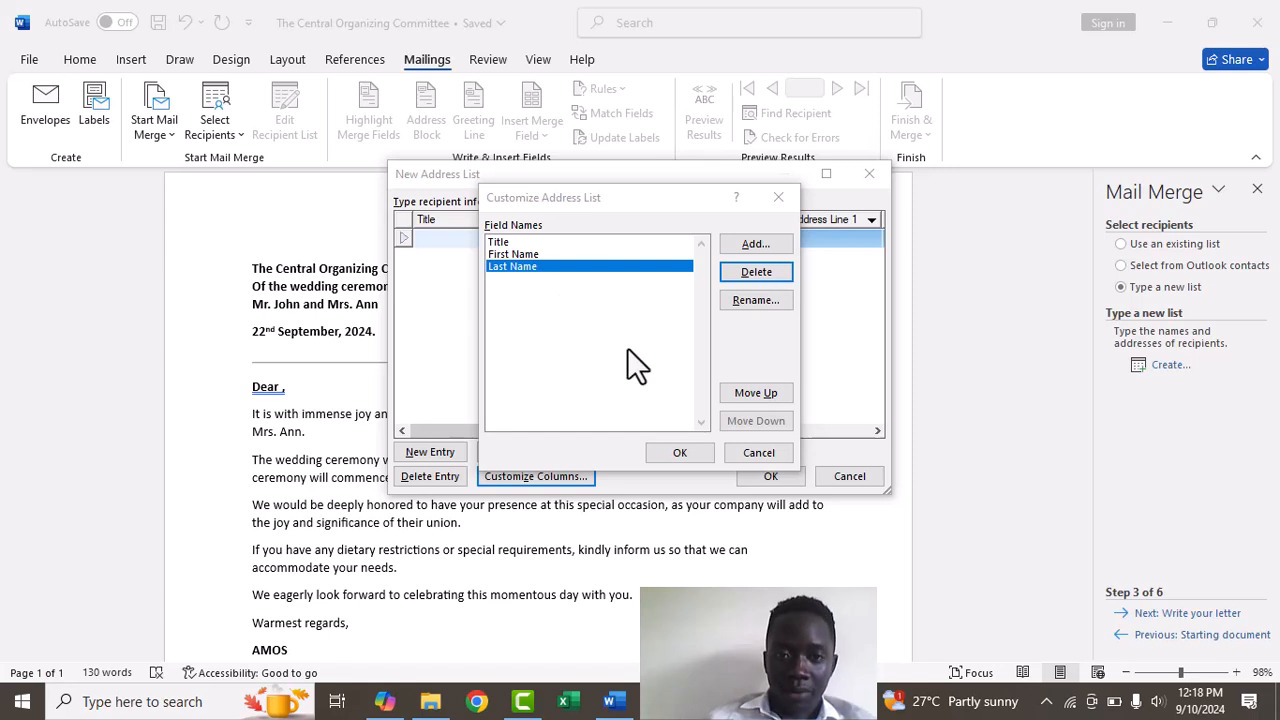
left_click(677, 459)
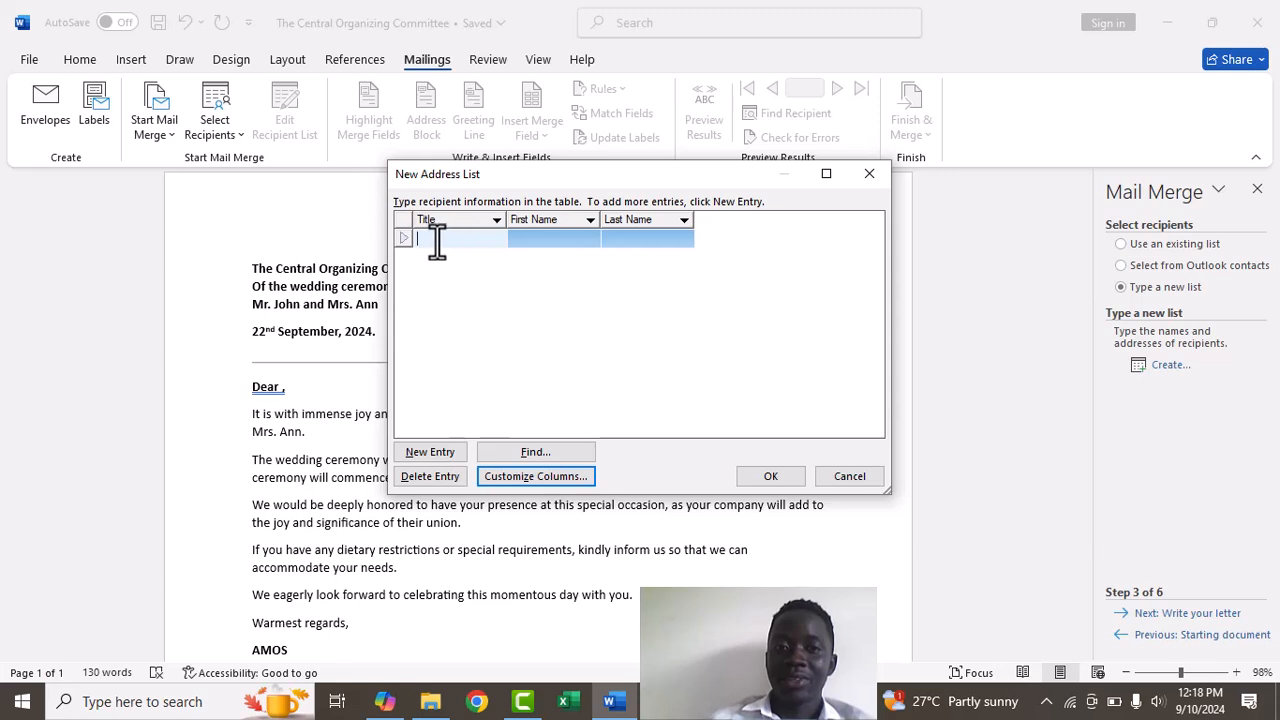
Fill in the first recipient entry: title Mr. plus the recipient's first and last name
type("Mr")
key("BackSpace")
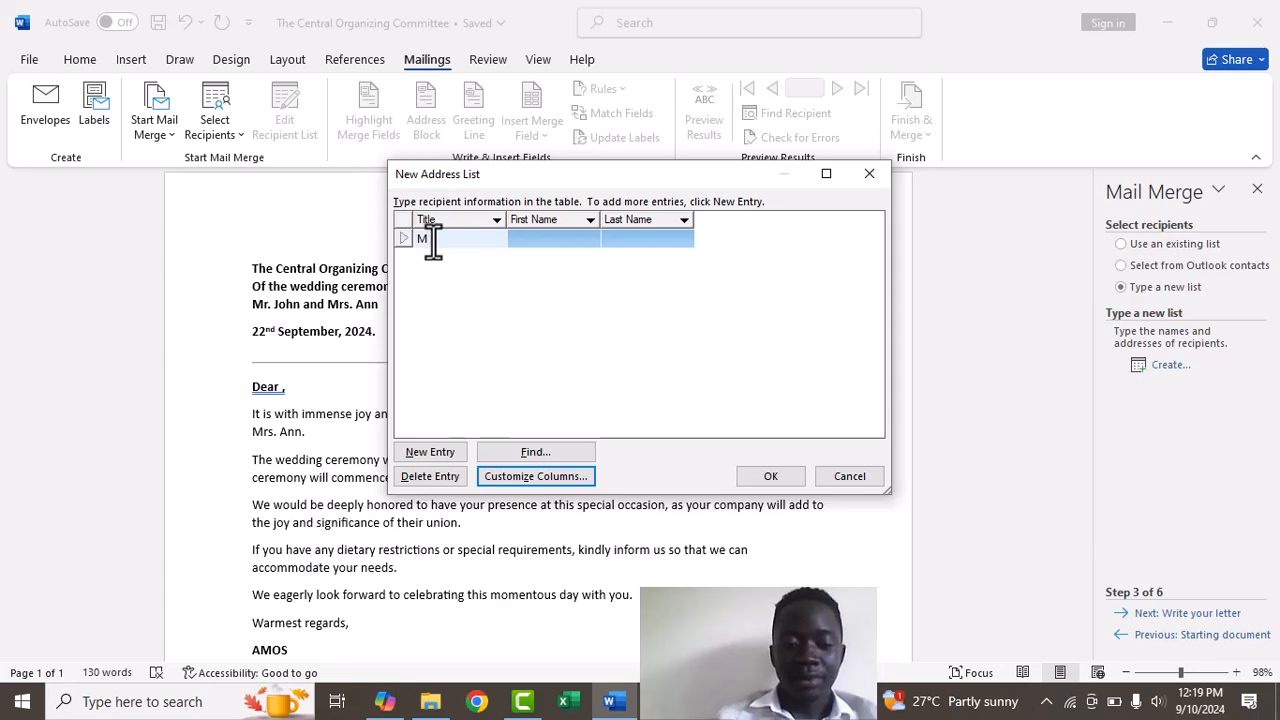
type("r")
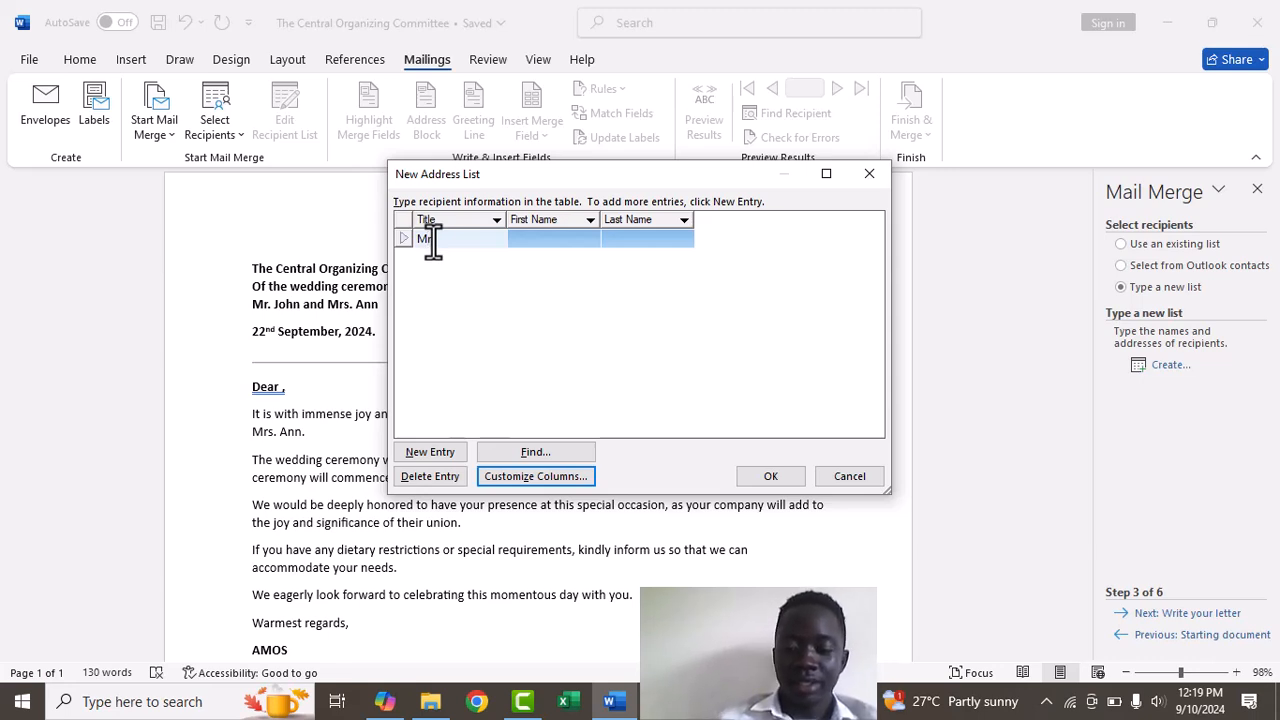
type(".")
left_click(541, 238)
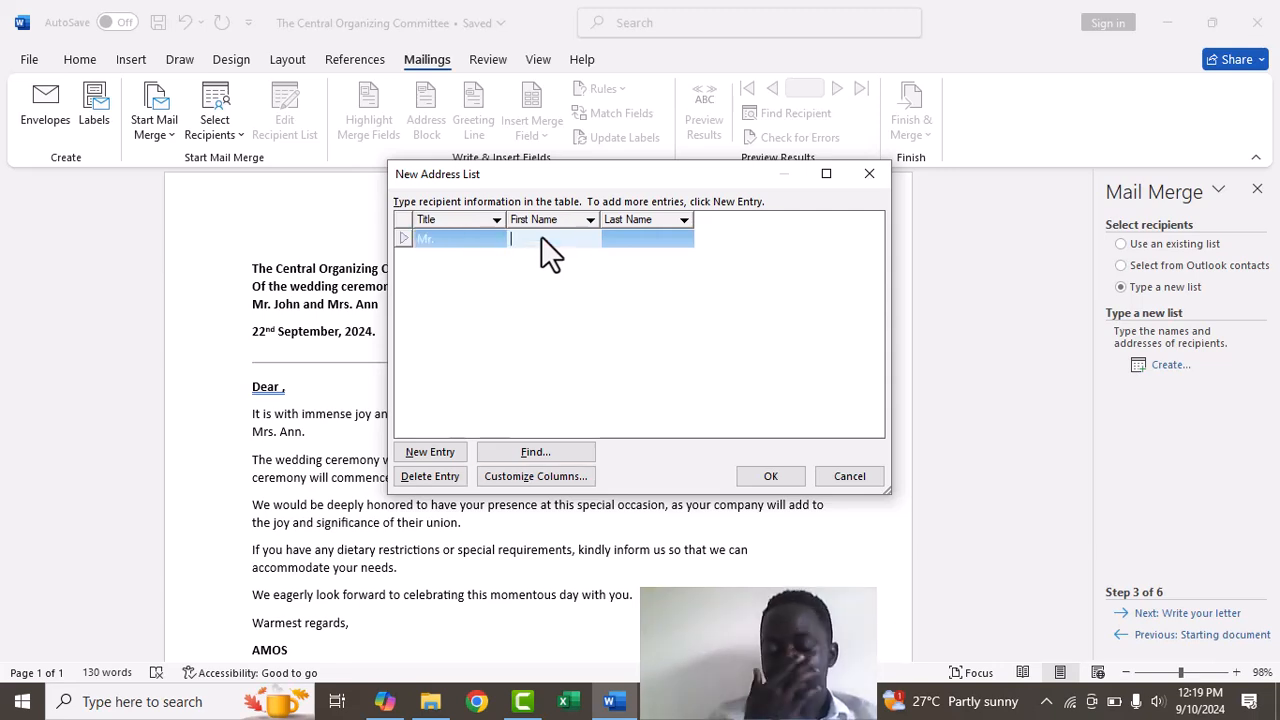
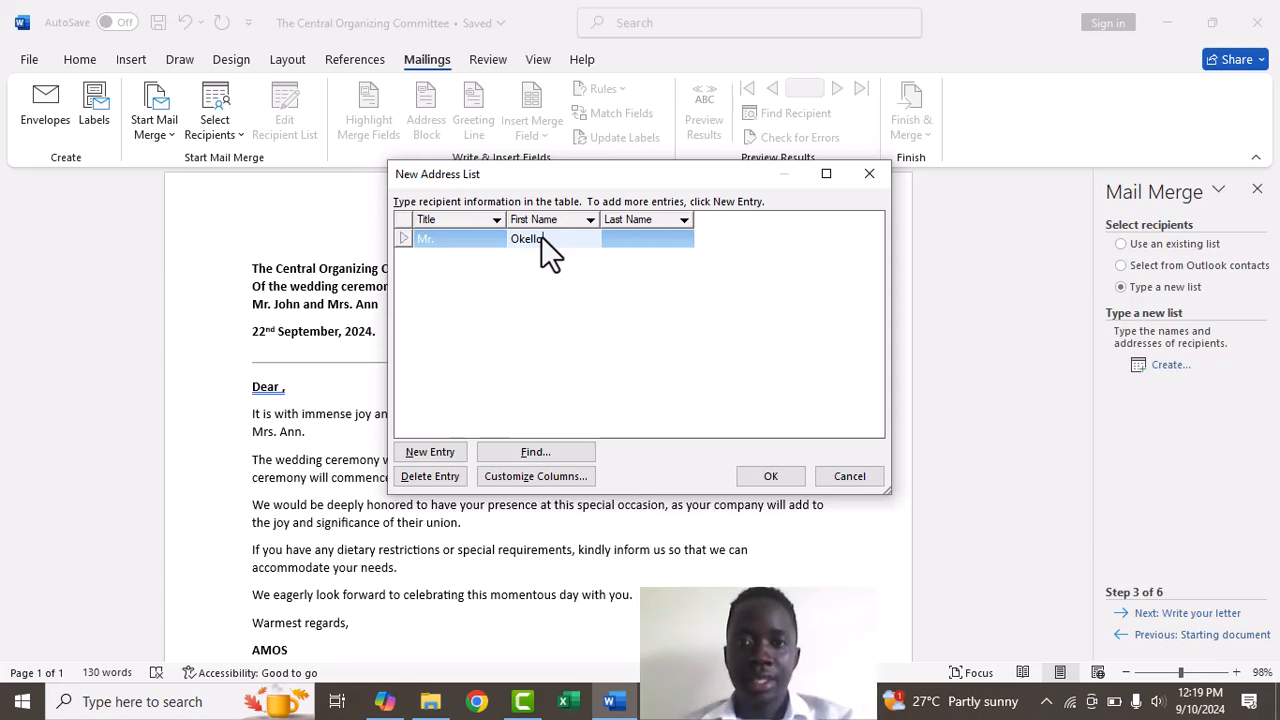
left_click(650, 237)
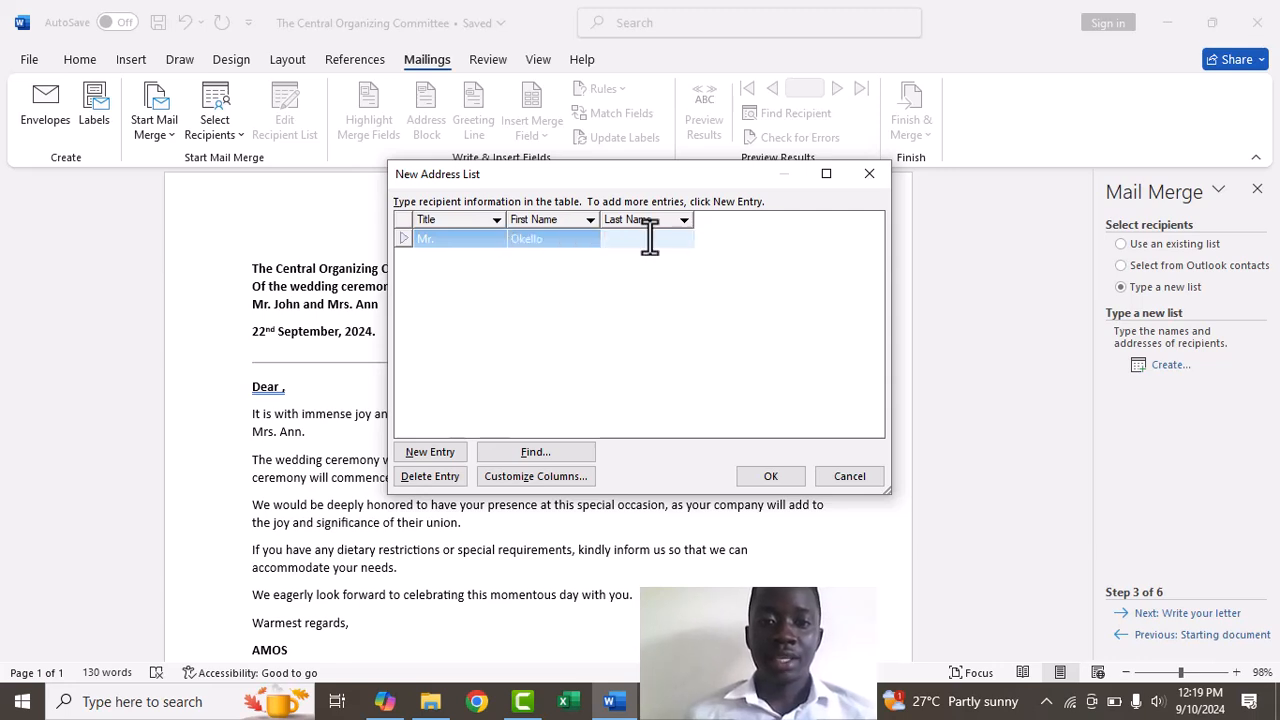
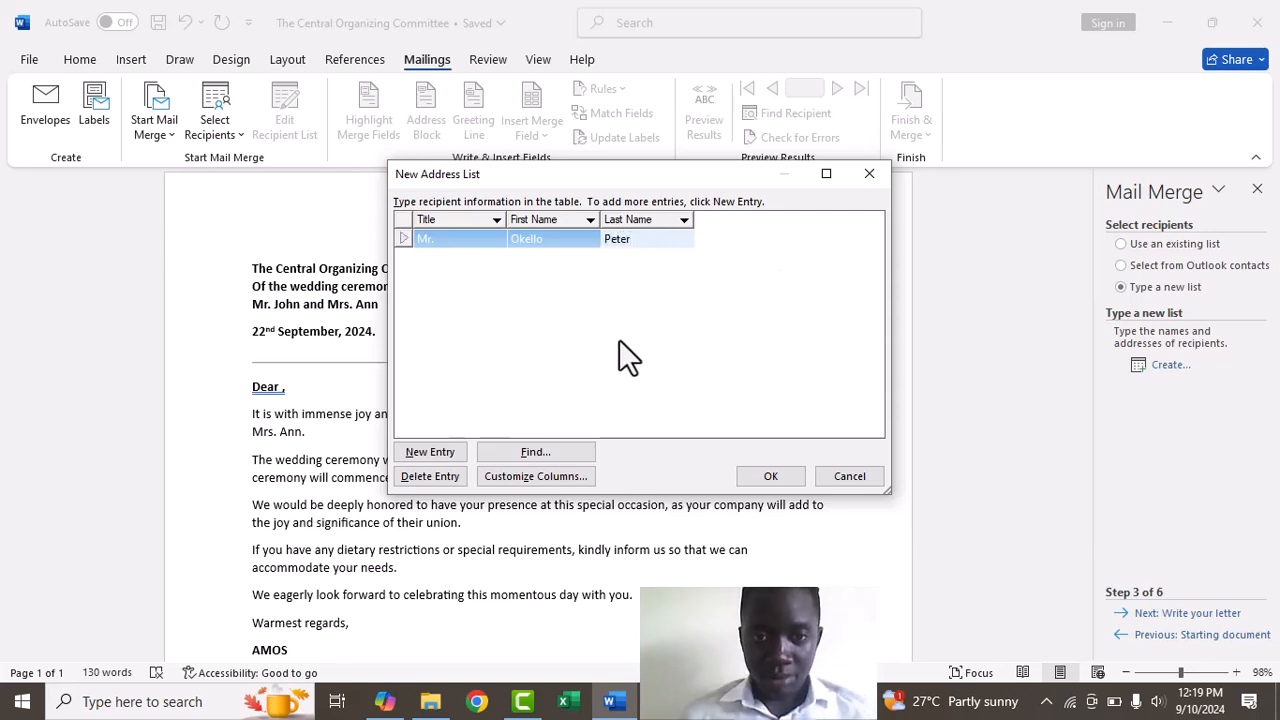
Add a second recipient entry with its first and last name, correcting the capitalisation
left_click(430, 455)
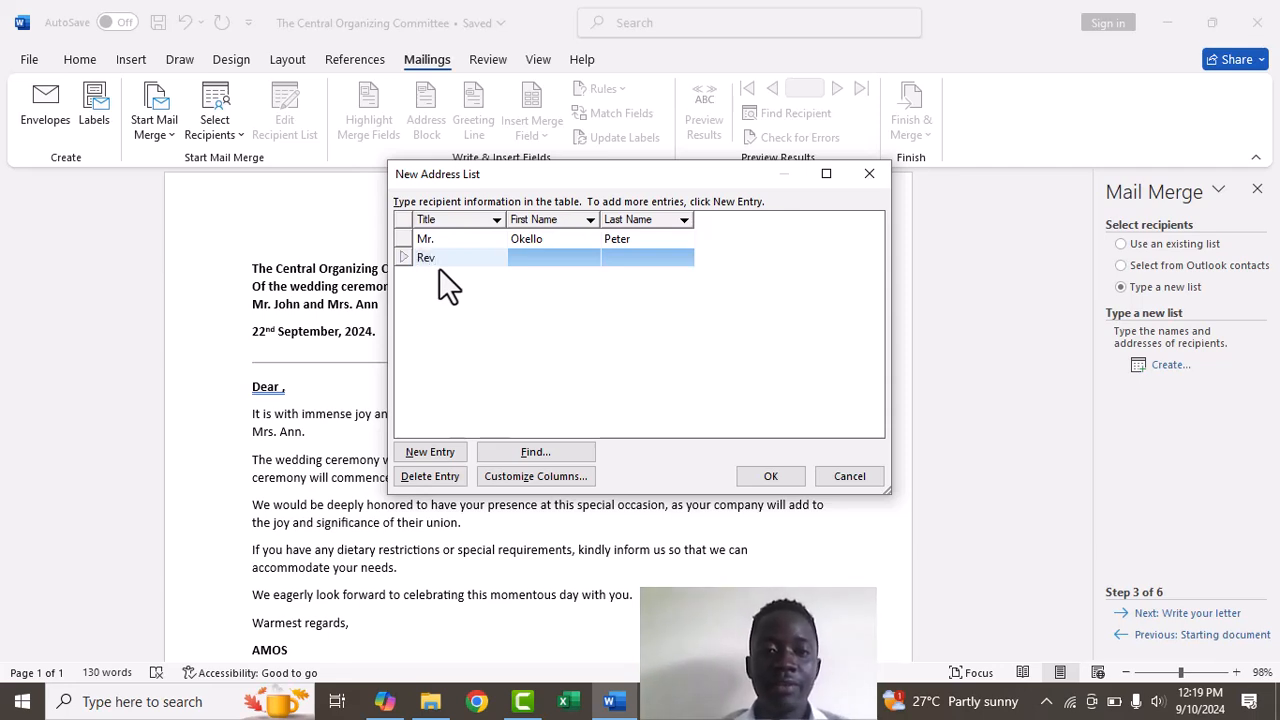
left_click(531, 255)
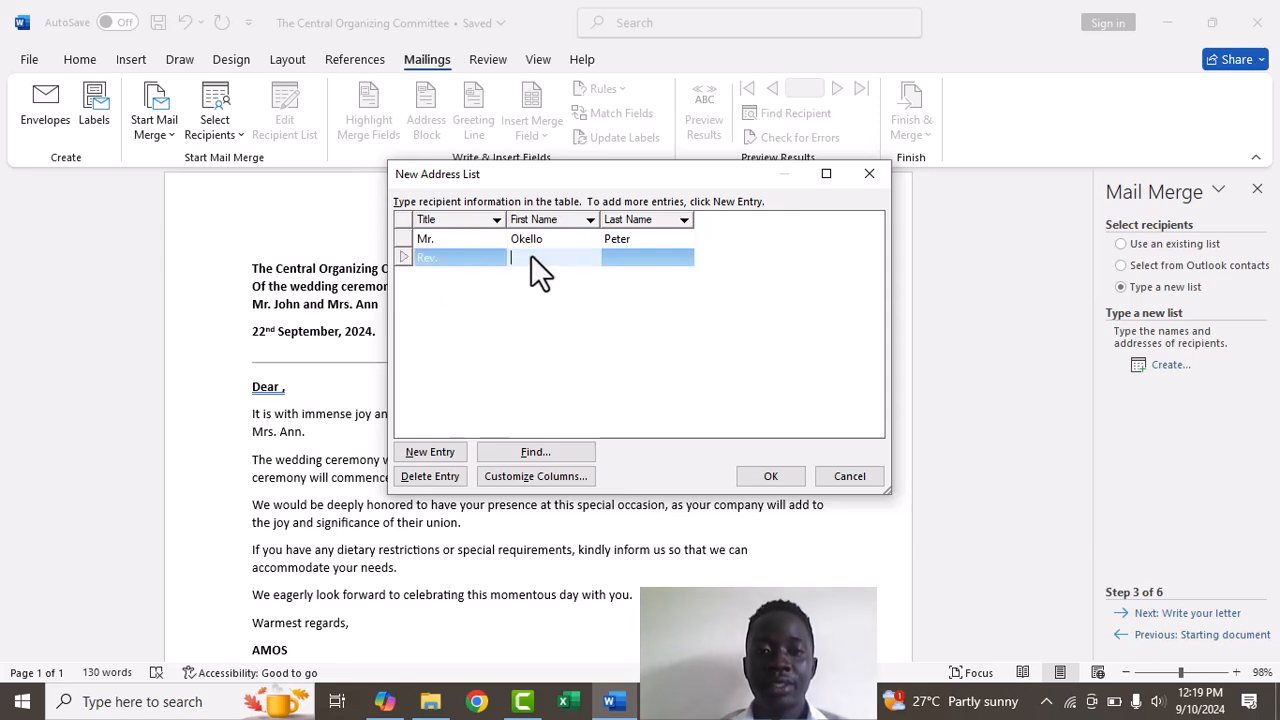
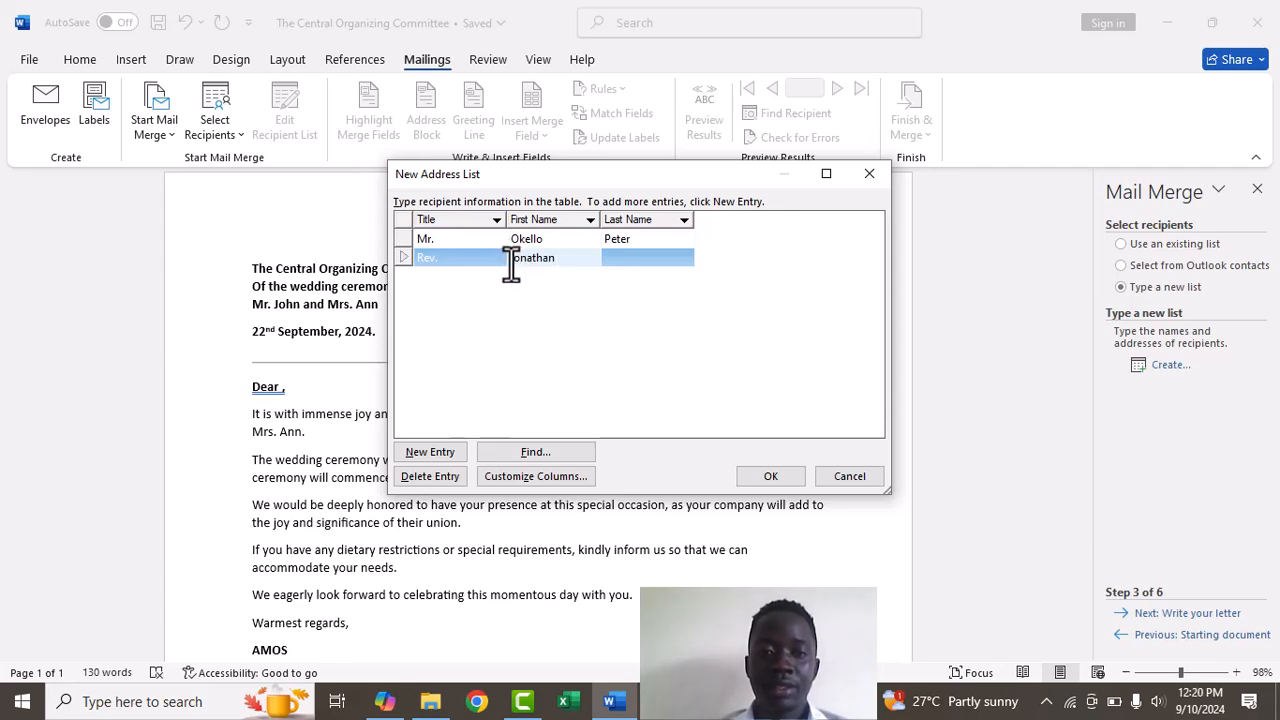
left_click(515, 264)
key("BackSpace")
type("J")
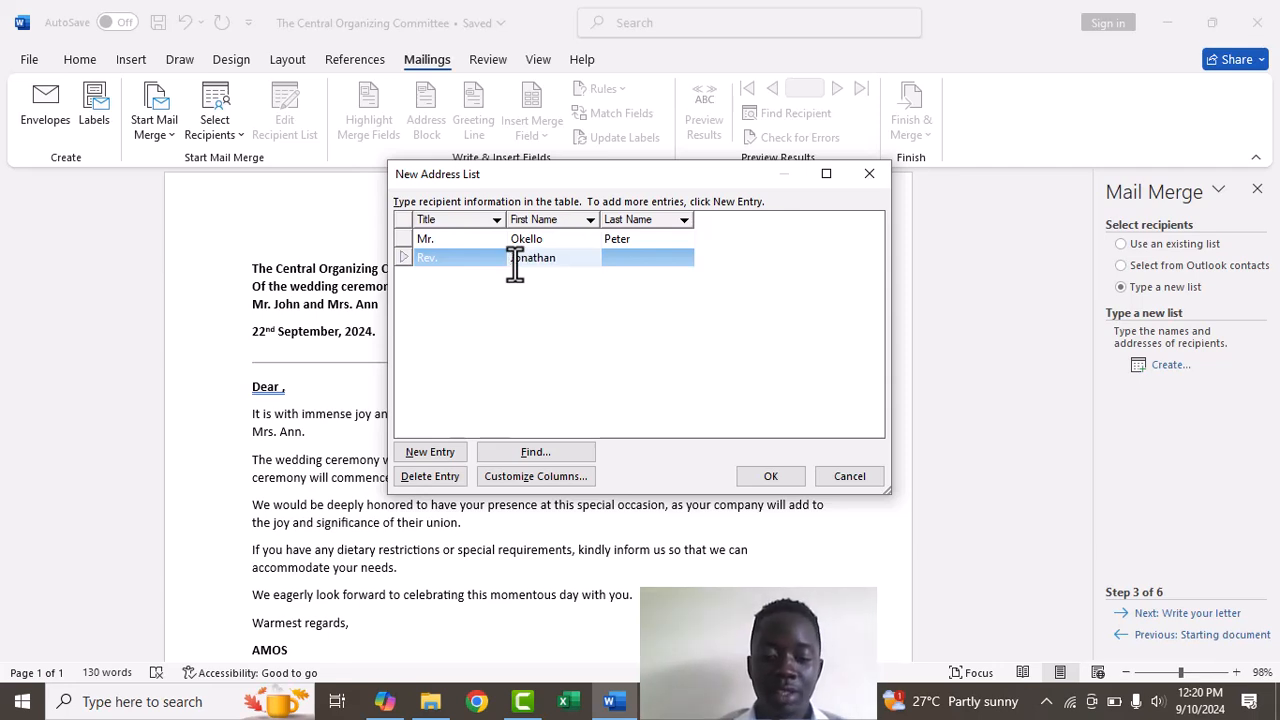
left_click(619, 262)
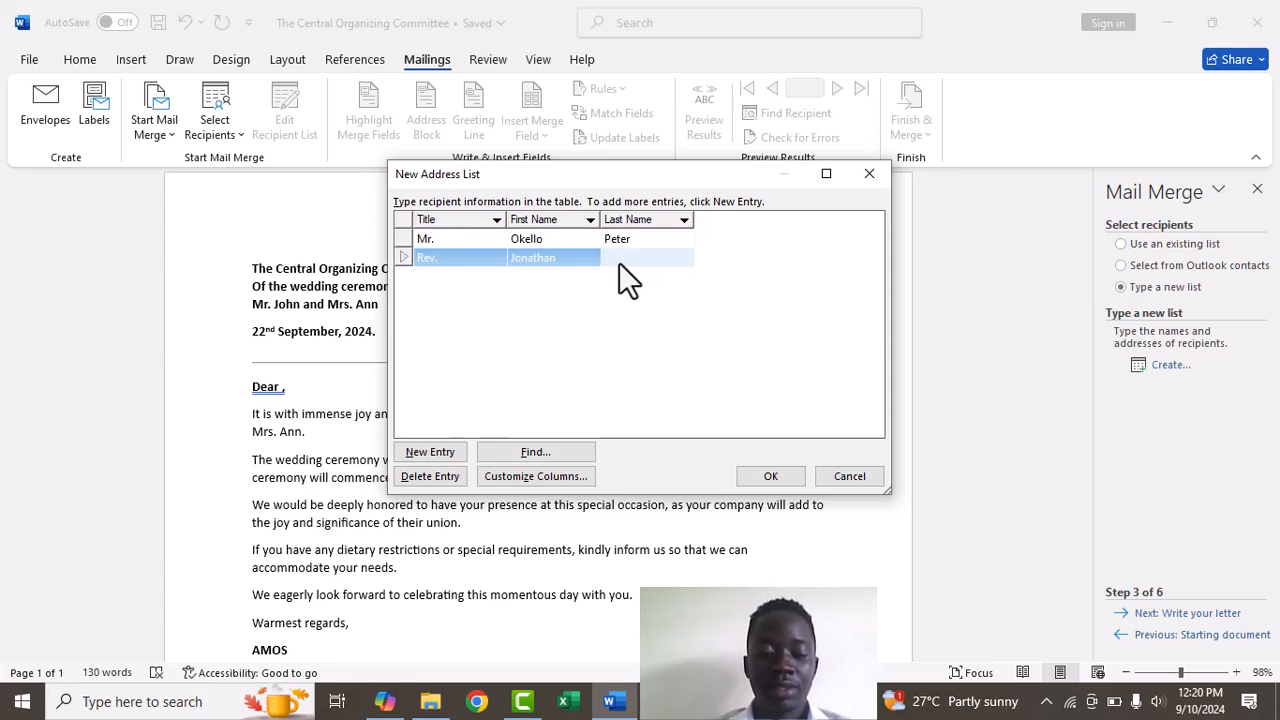
type("wa")
key("BackSpace")
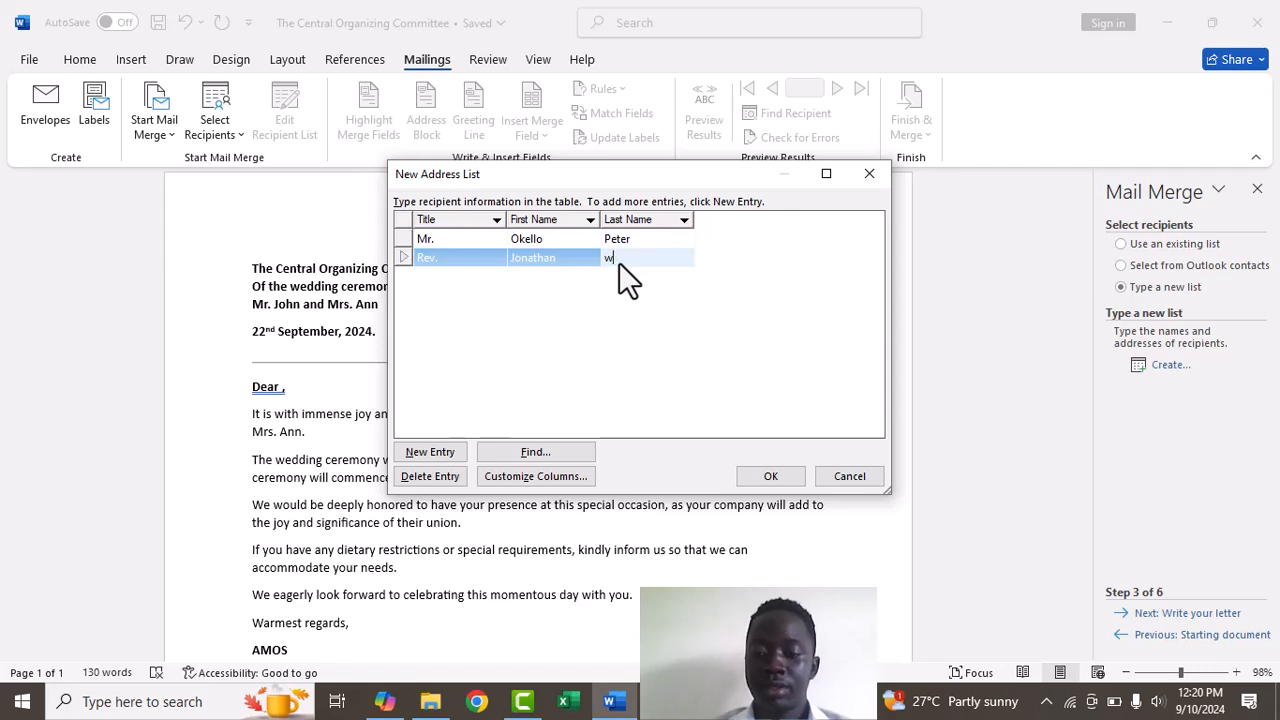
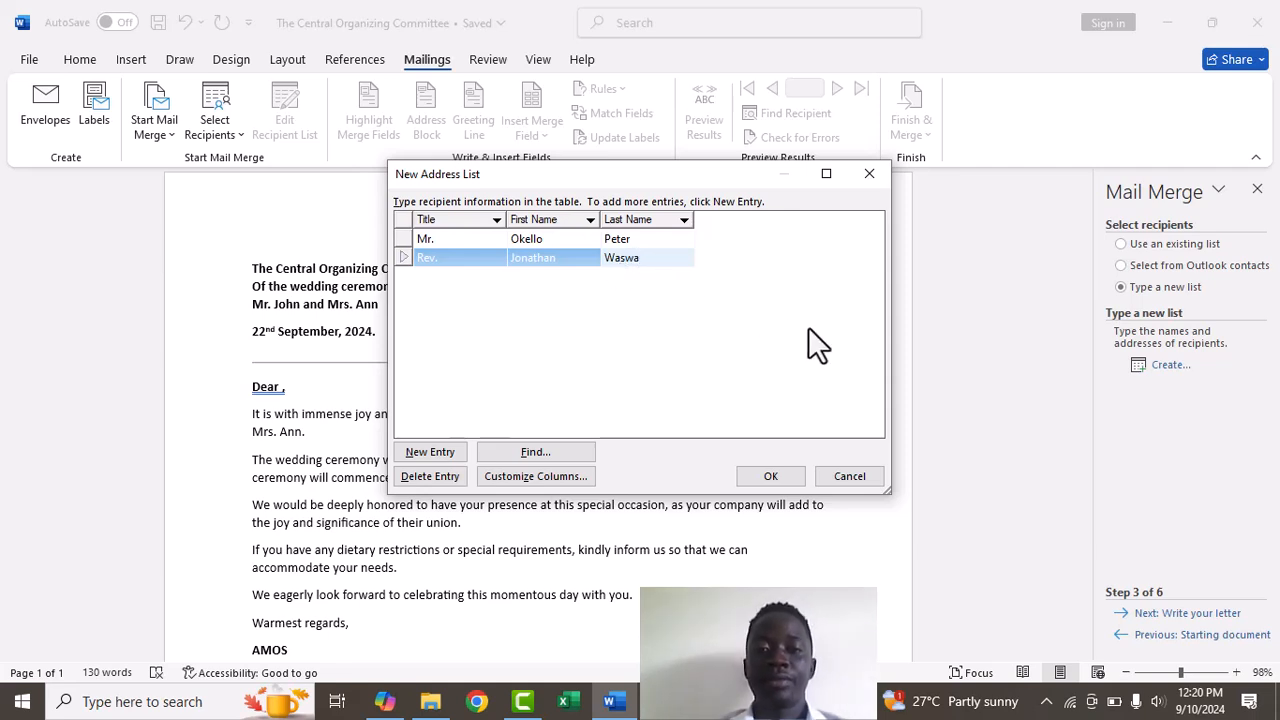
Add a third recipient titled Mrs. with first and last name, then accept the list
left_click(435, 453)
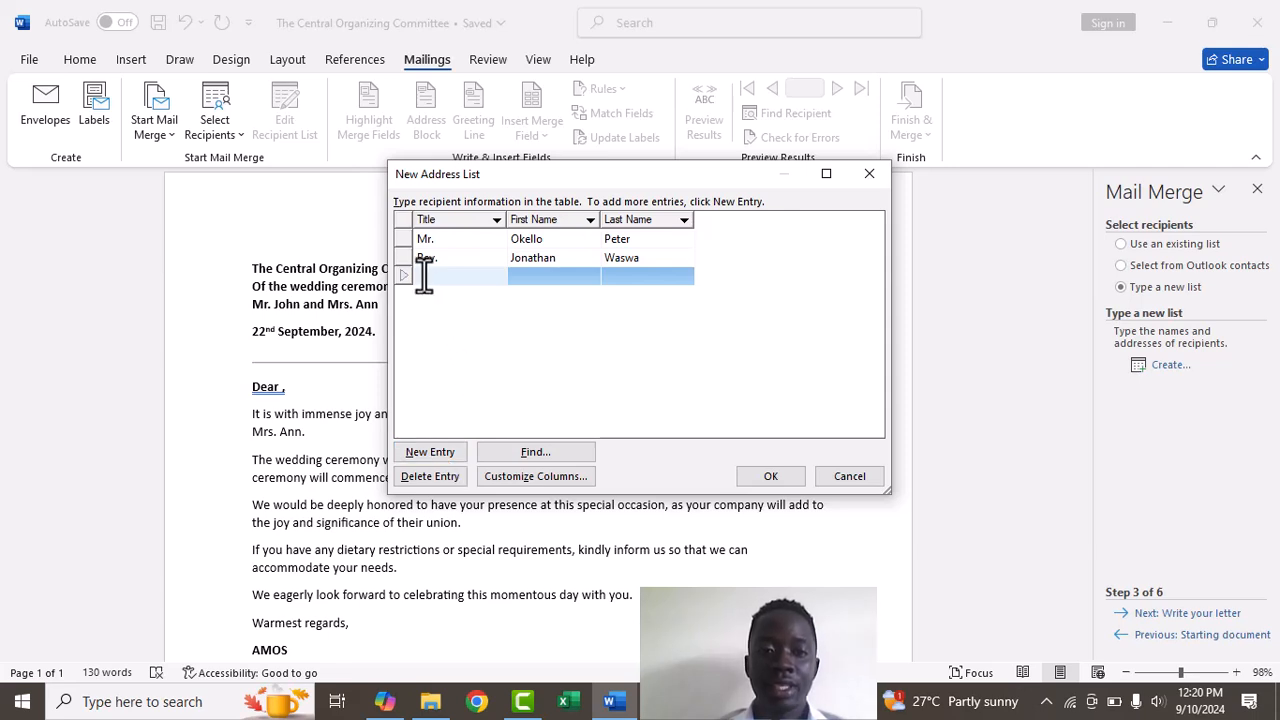
type("Mrs")
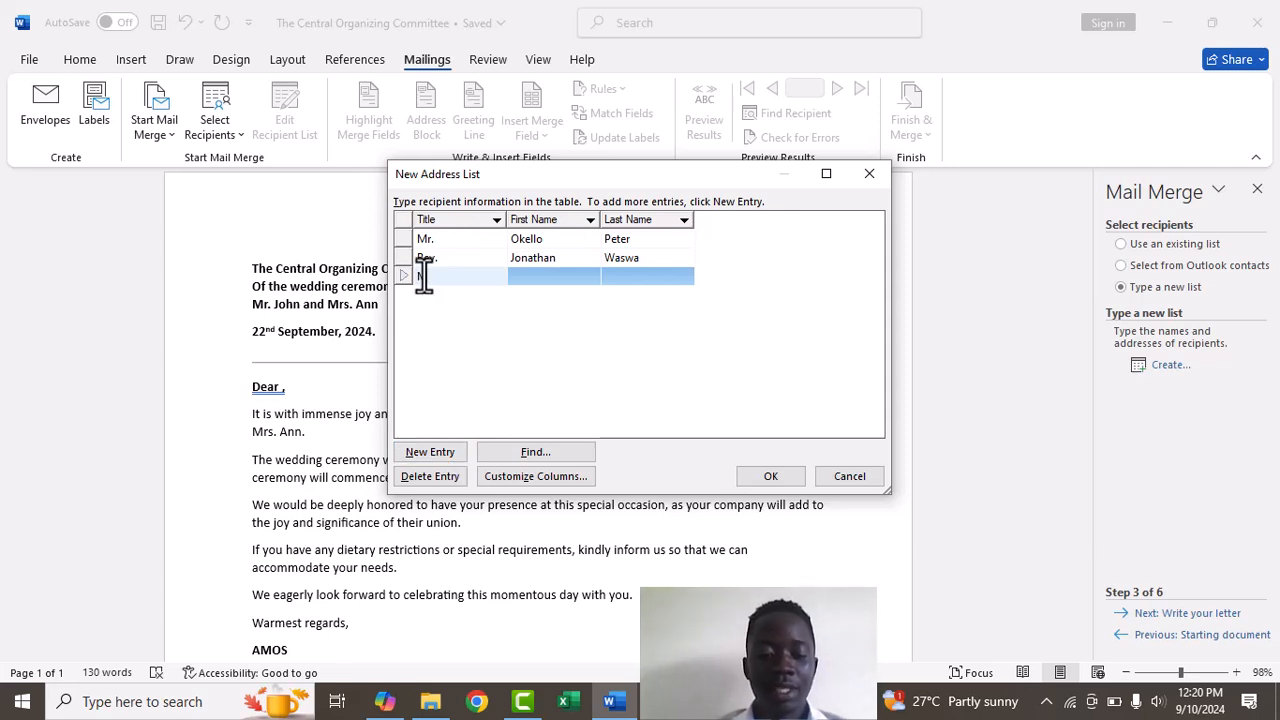
type(".")
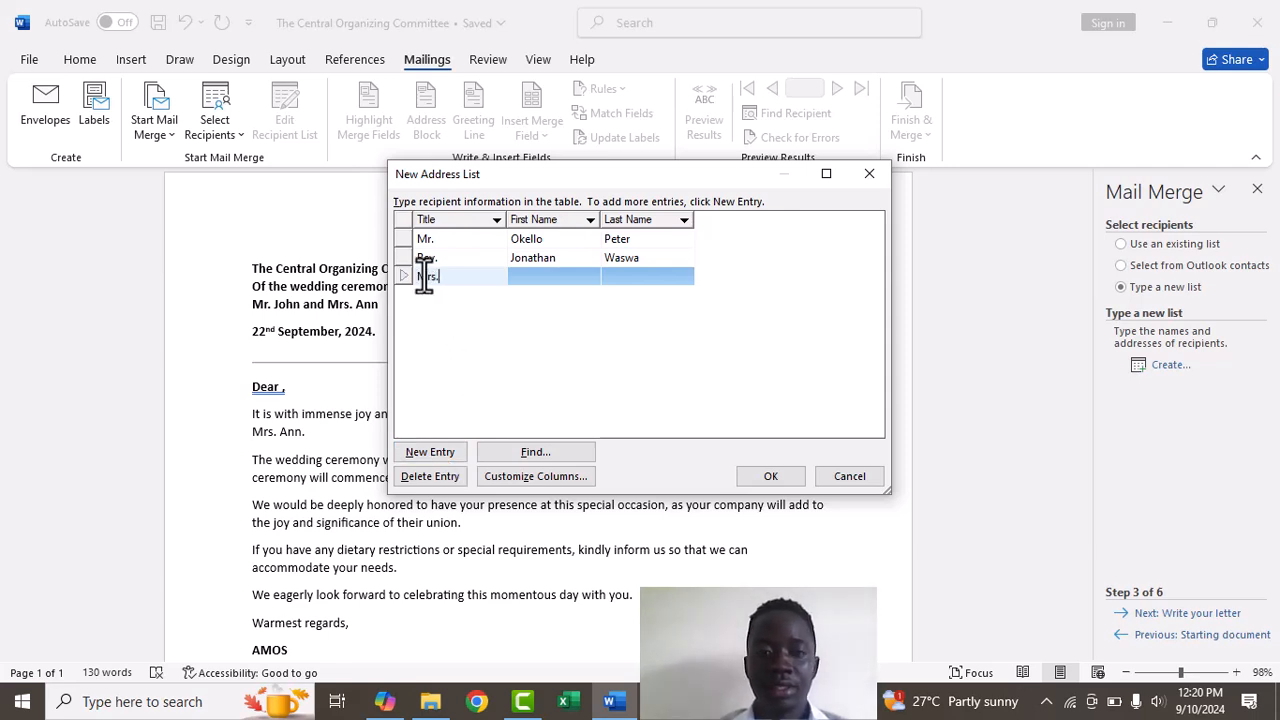
left_click(532, 276)
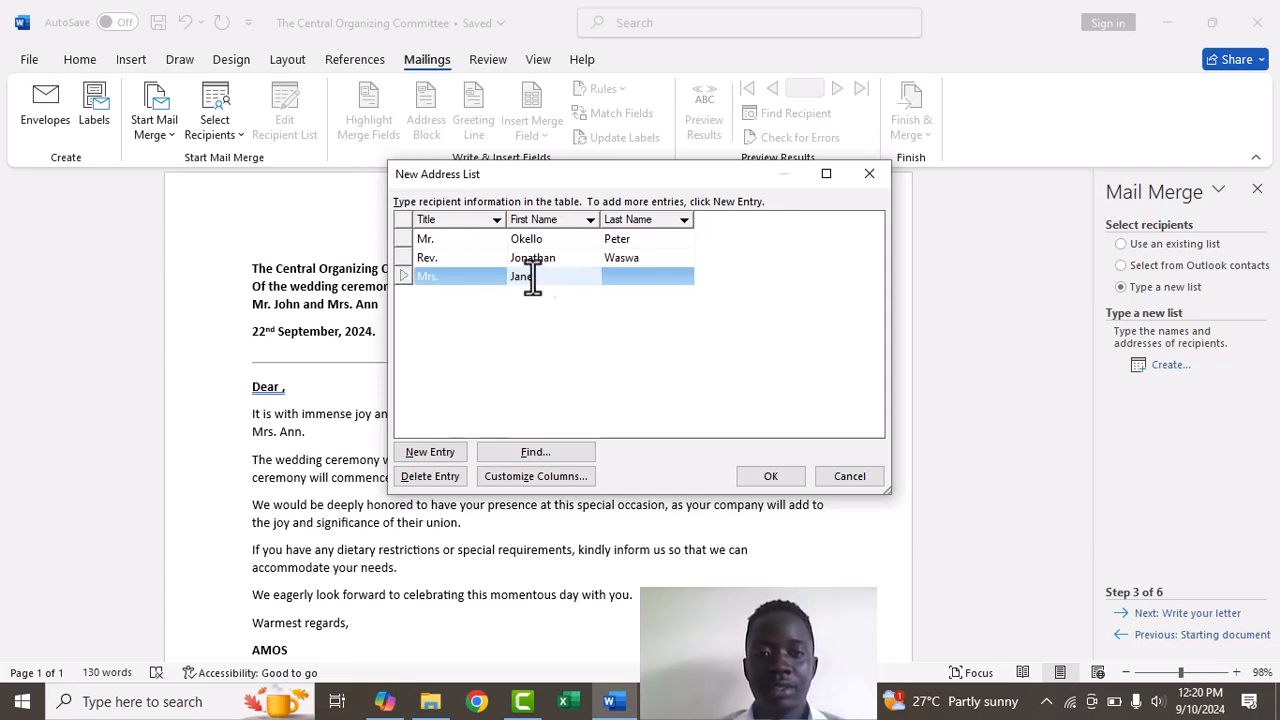
type("Jane")
left_click(623, 276)
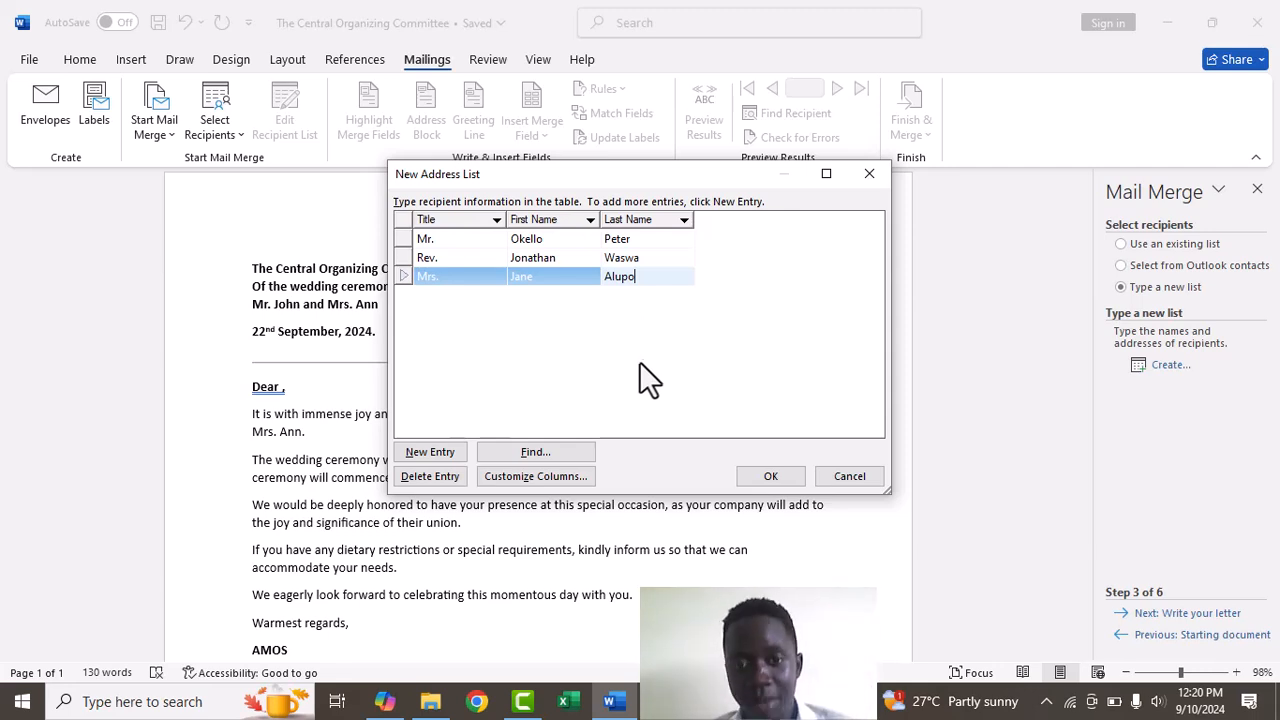
left_click(769, 478)
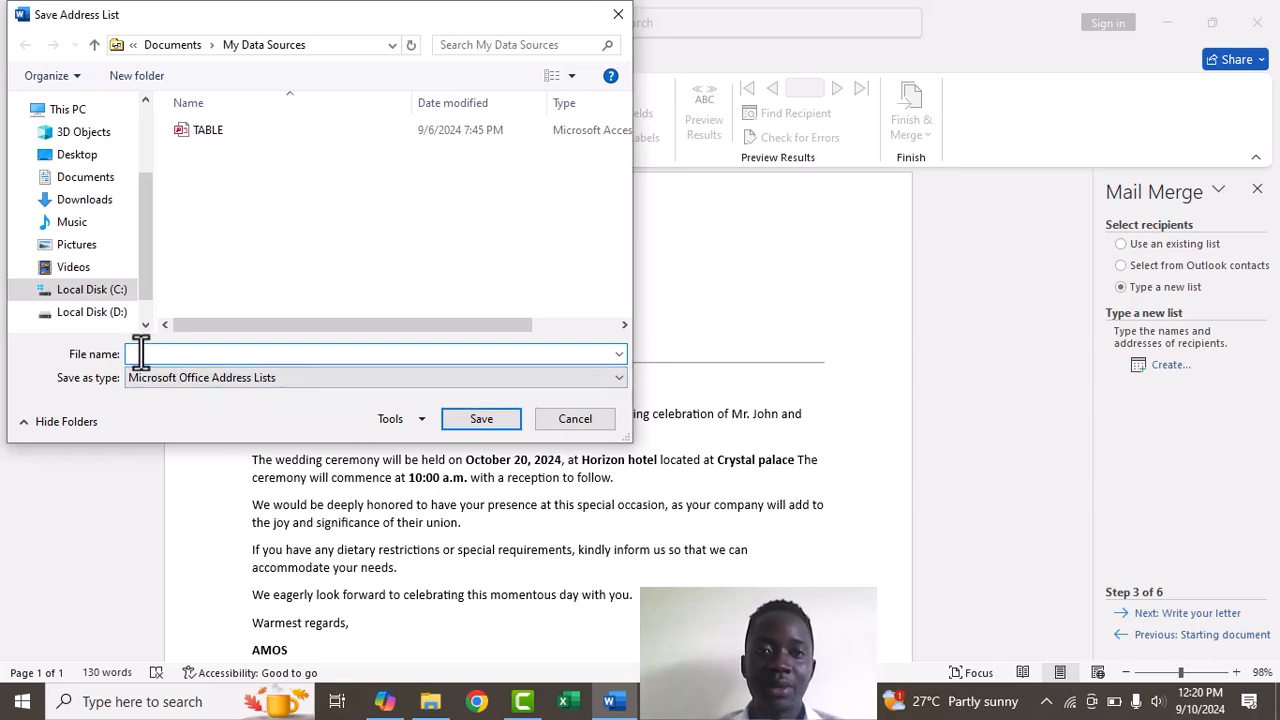
Save the address list as 'list of recepients' in My Data Sources
type("lis")
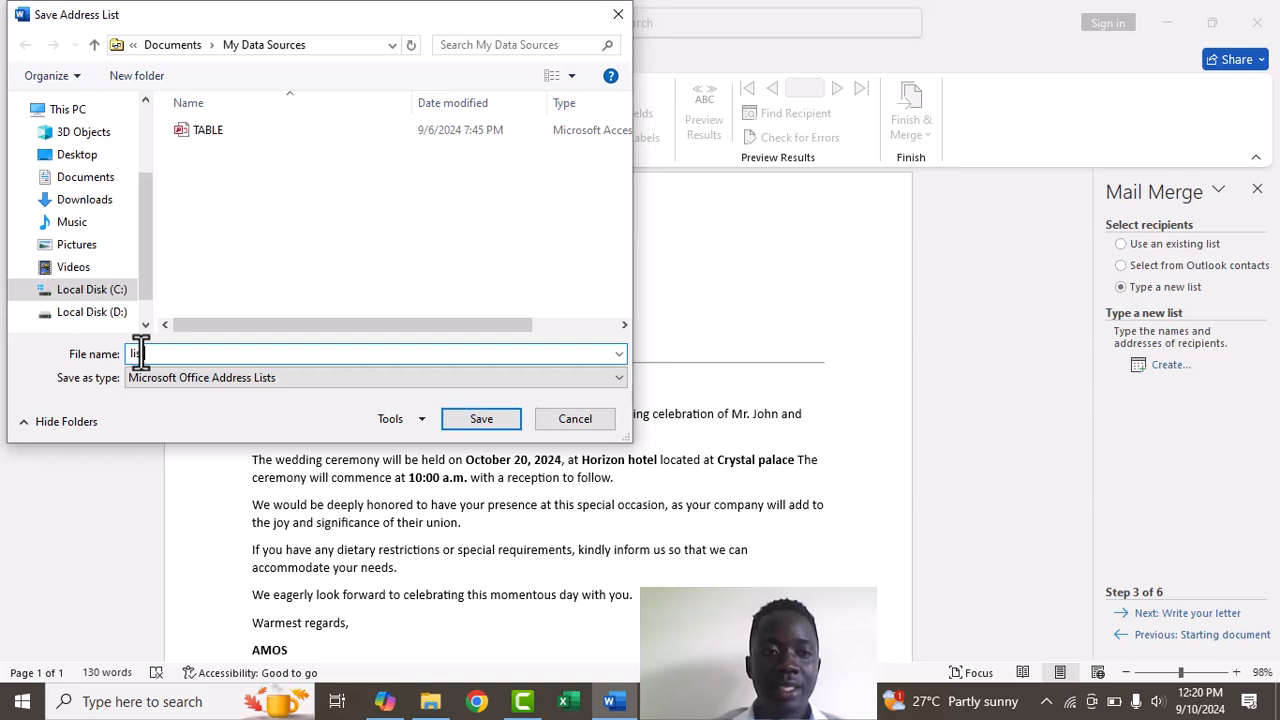
type("t of ")
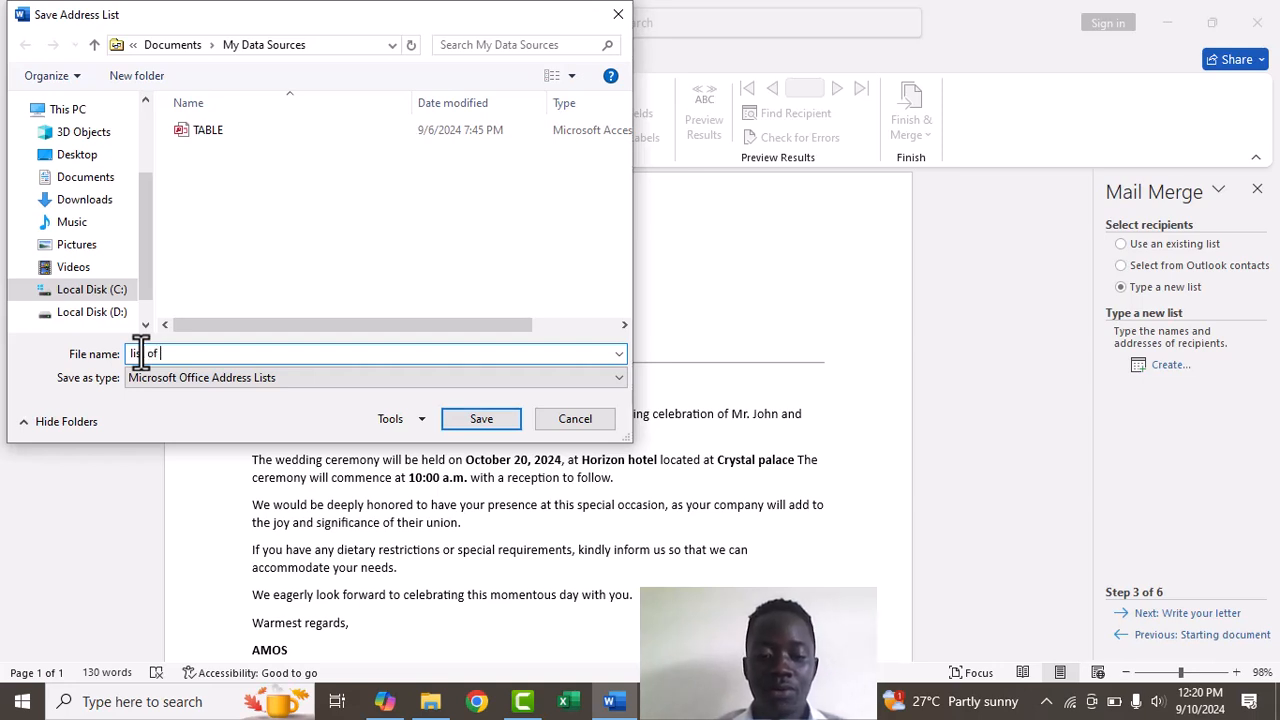
type("recepi")
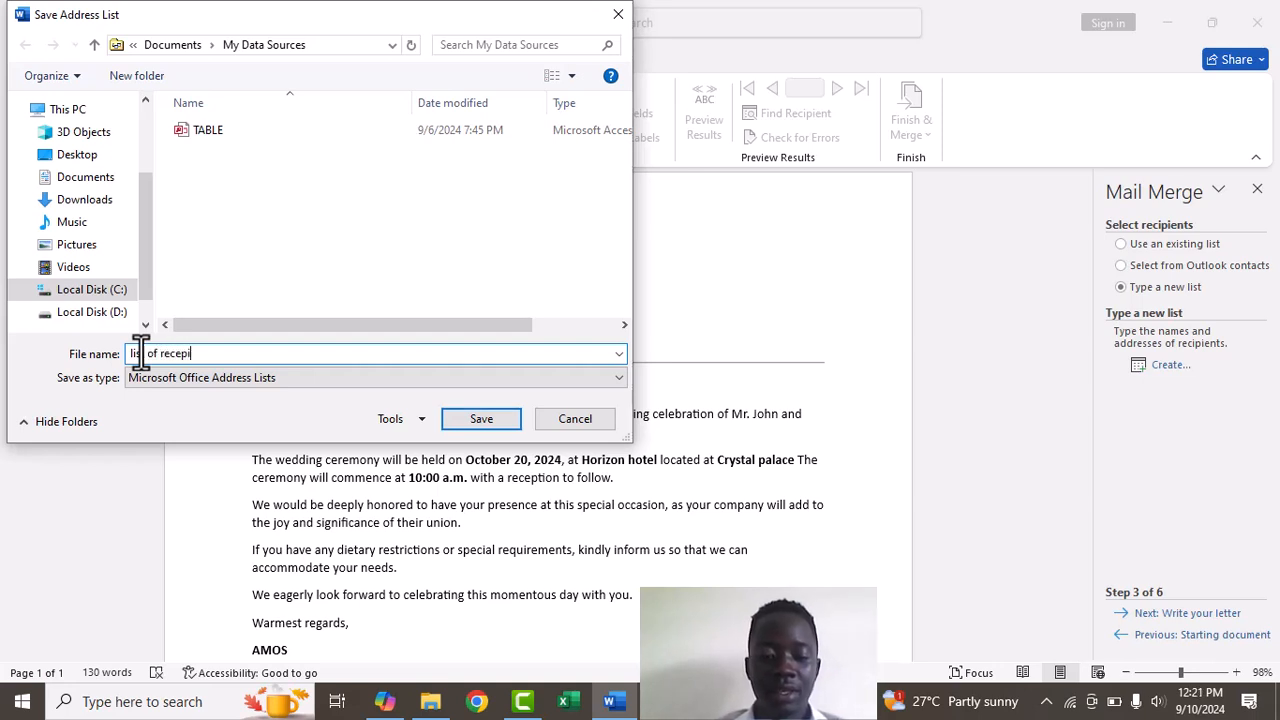
type("ents")
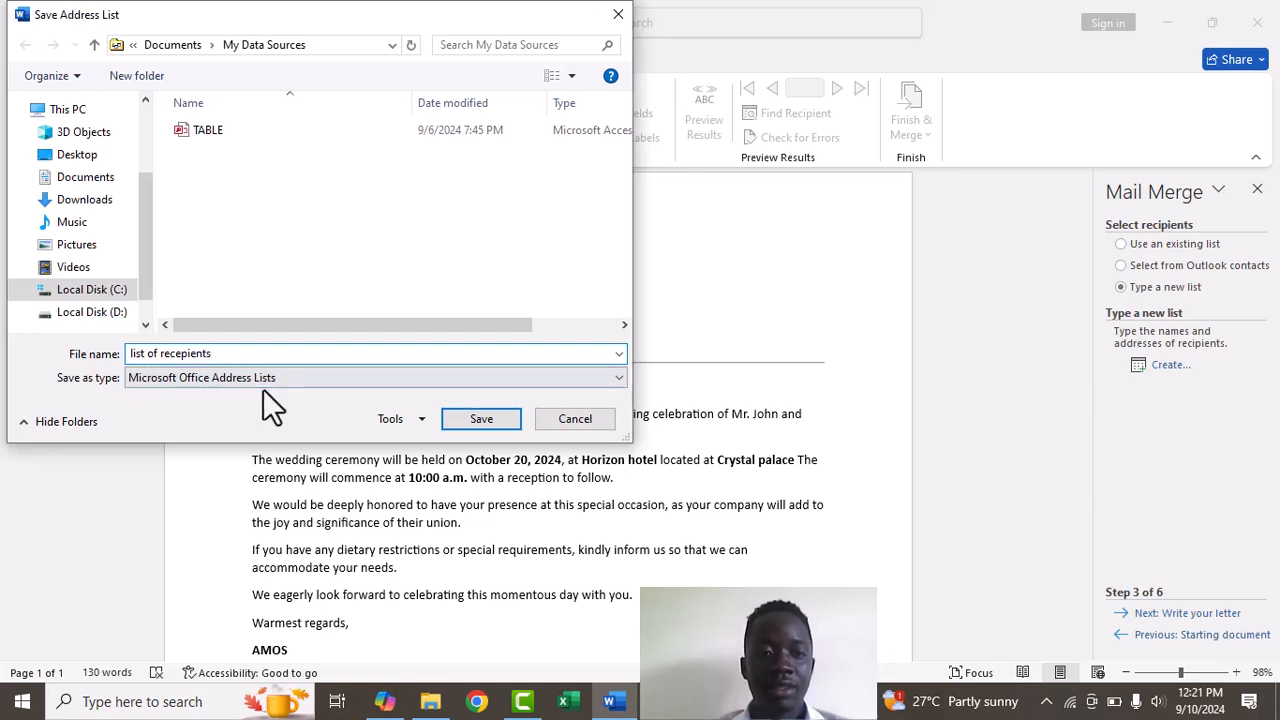
left_click(470, 418)
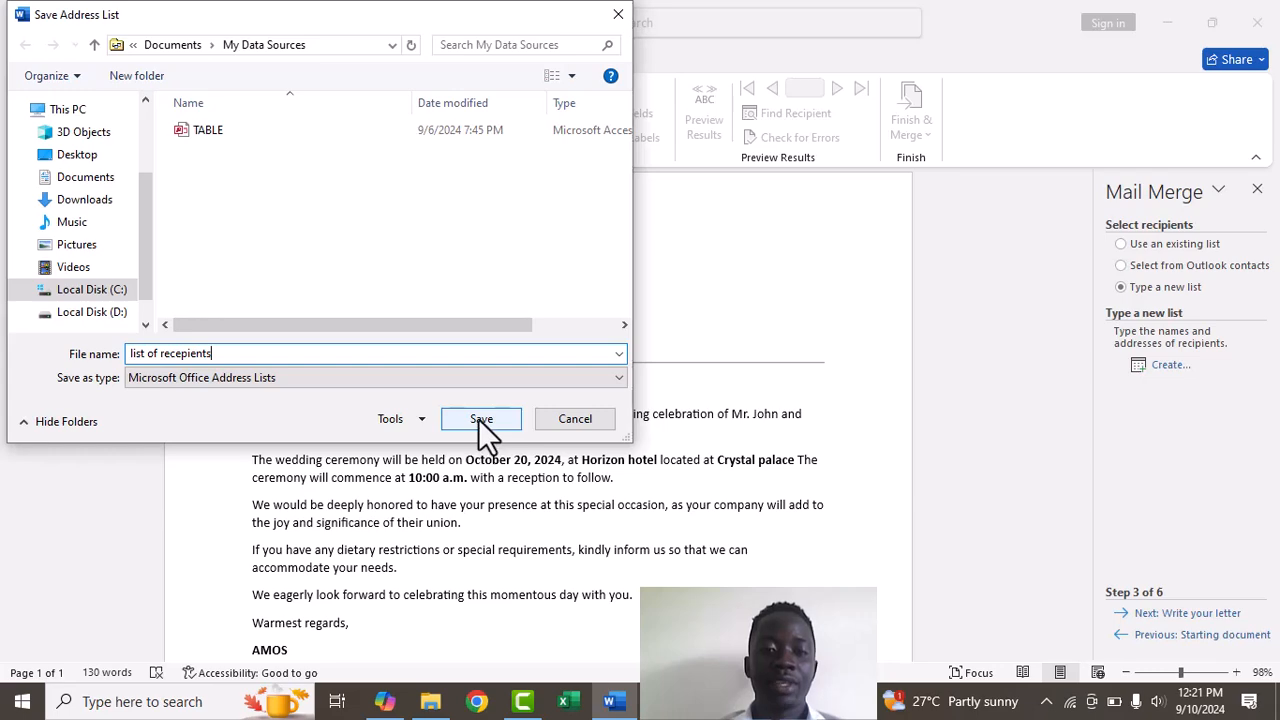
left_click(480, 422)
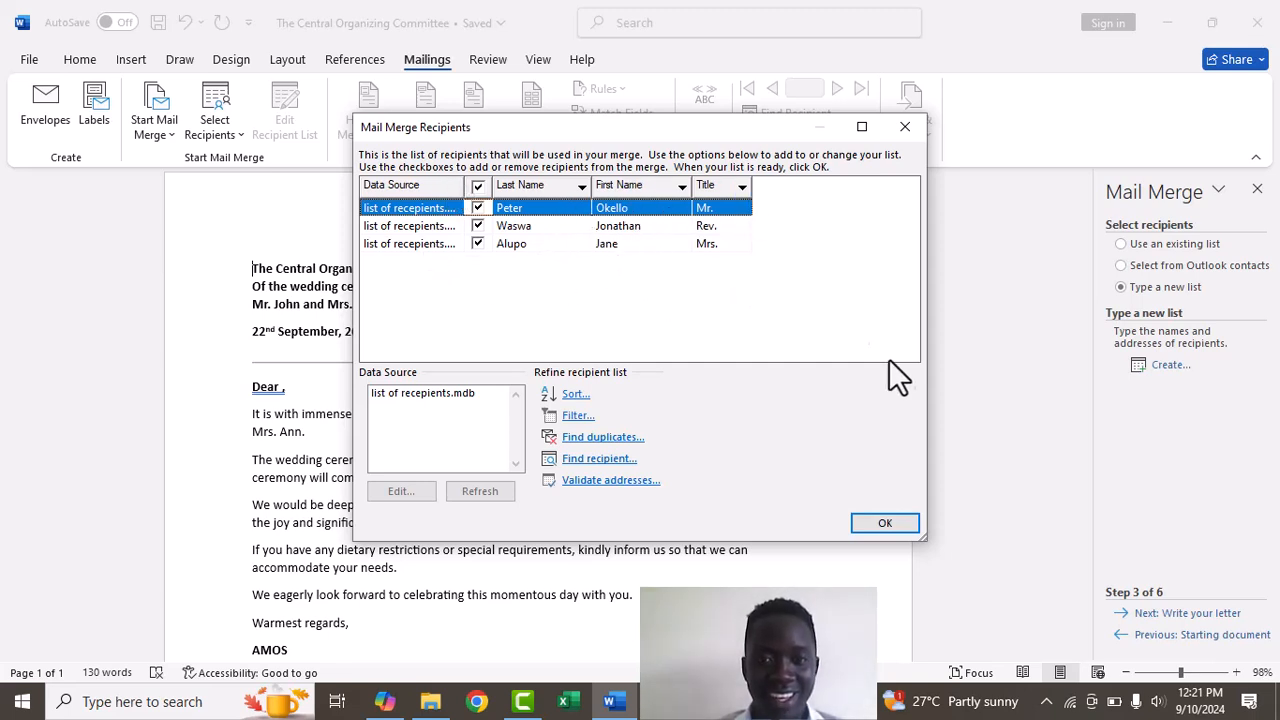
Accept the three recipients and move the wizard on to step 4, Write your letter
left_click(888, 524)
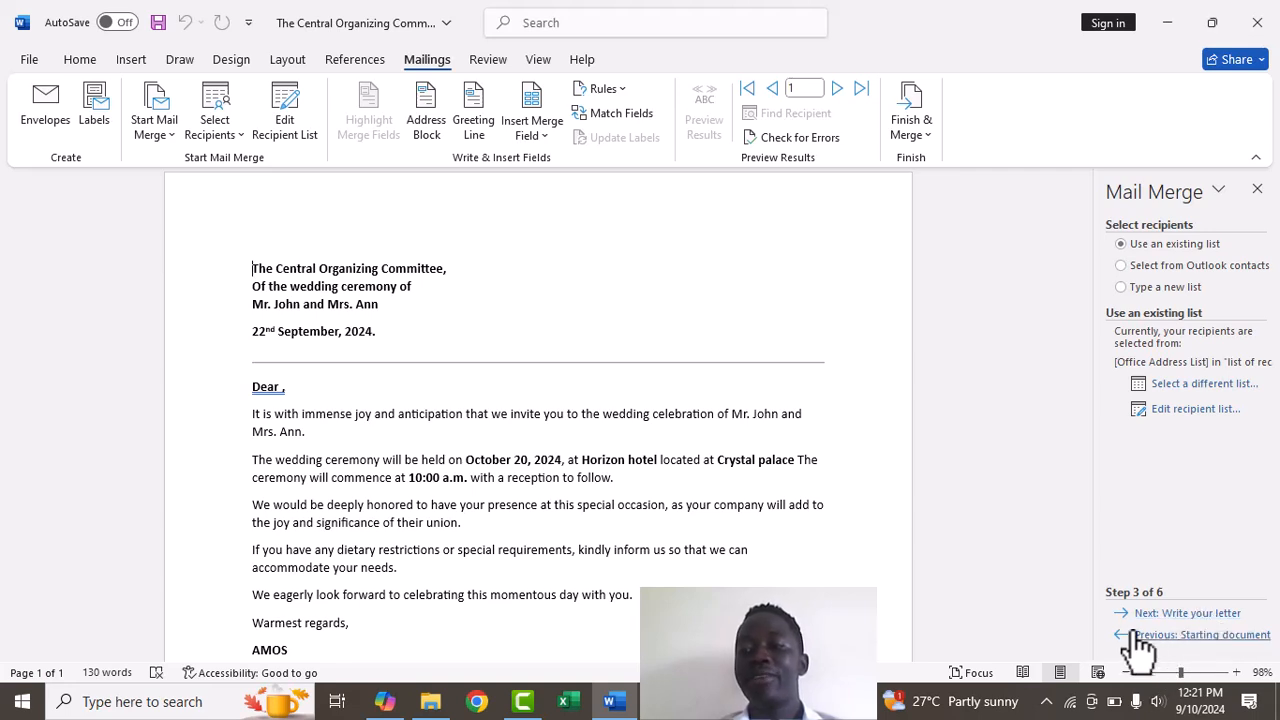
left_click(1190, 614)
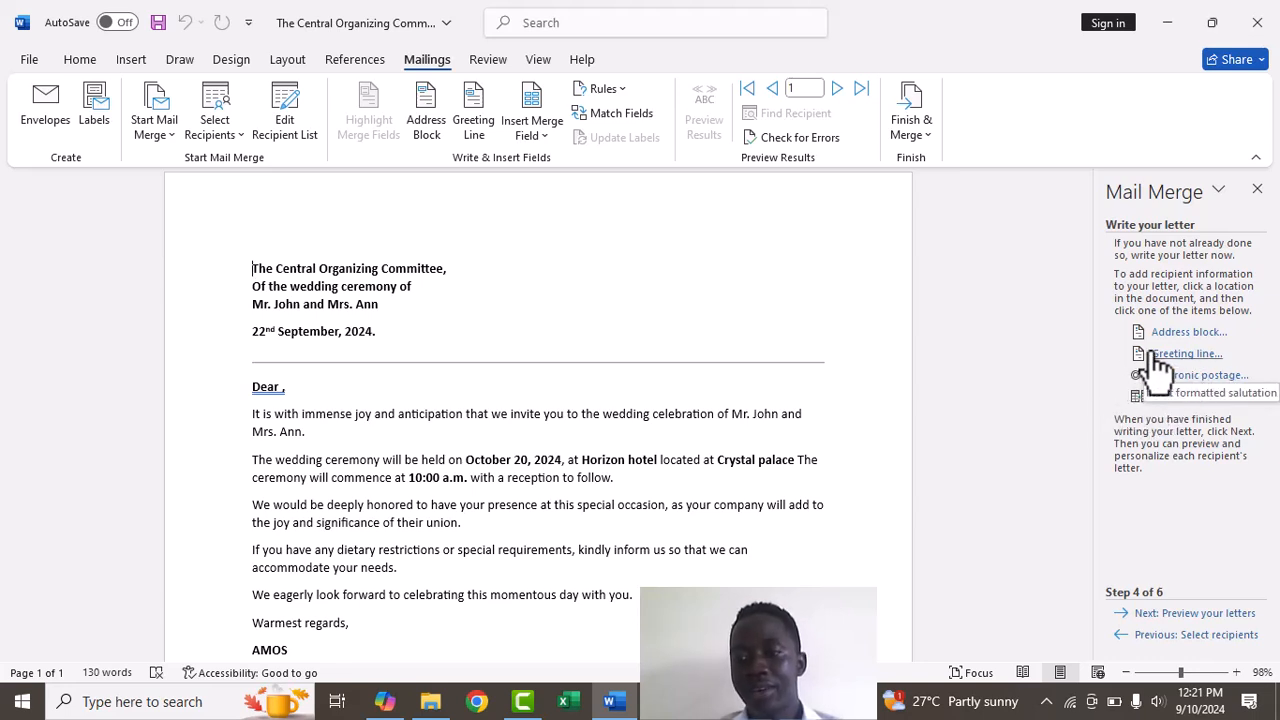
Add a space after Dear and insert the «Title» merge field from More items
left_click(1180, 398)
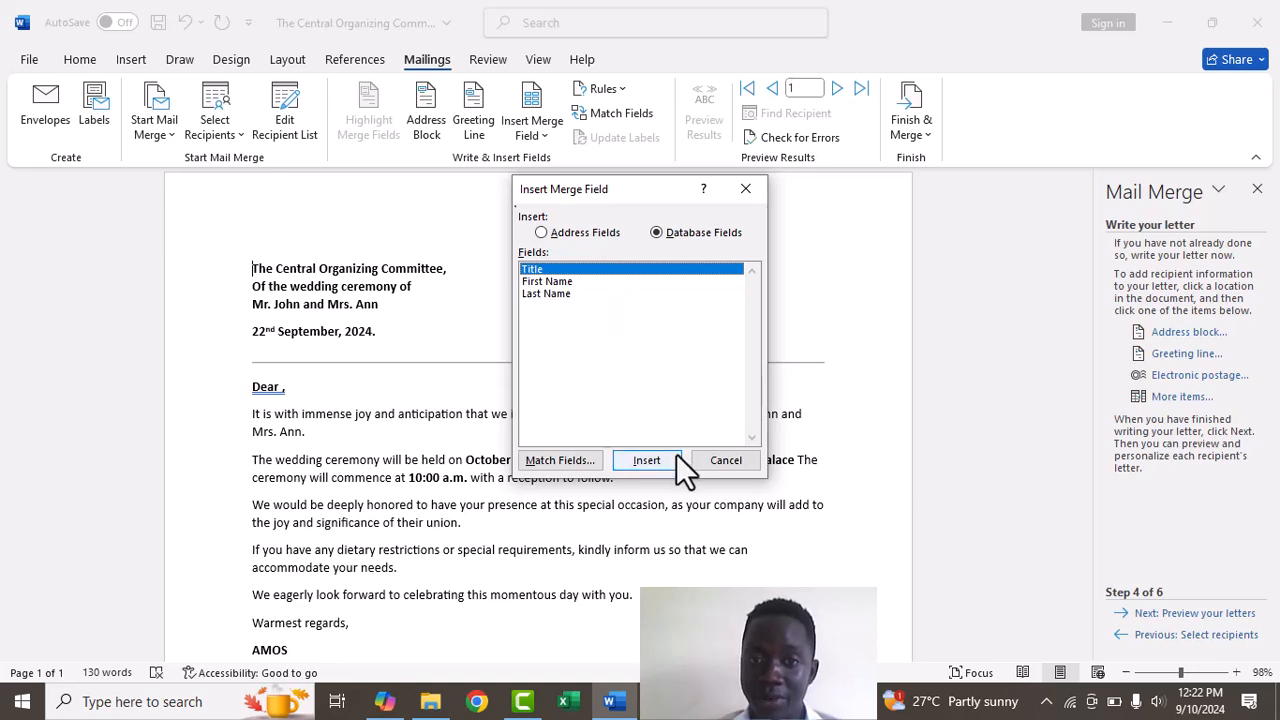
left_click(750, 186)
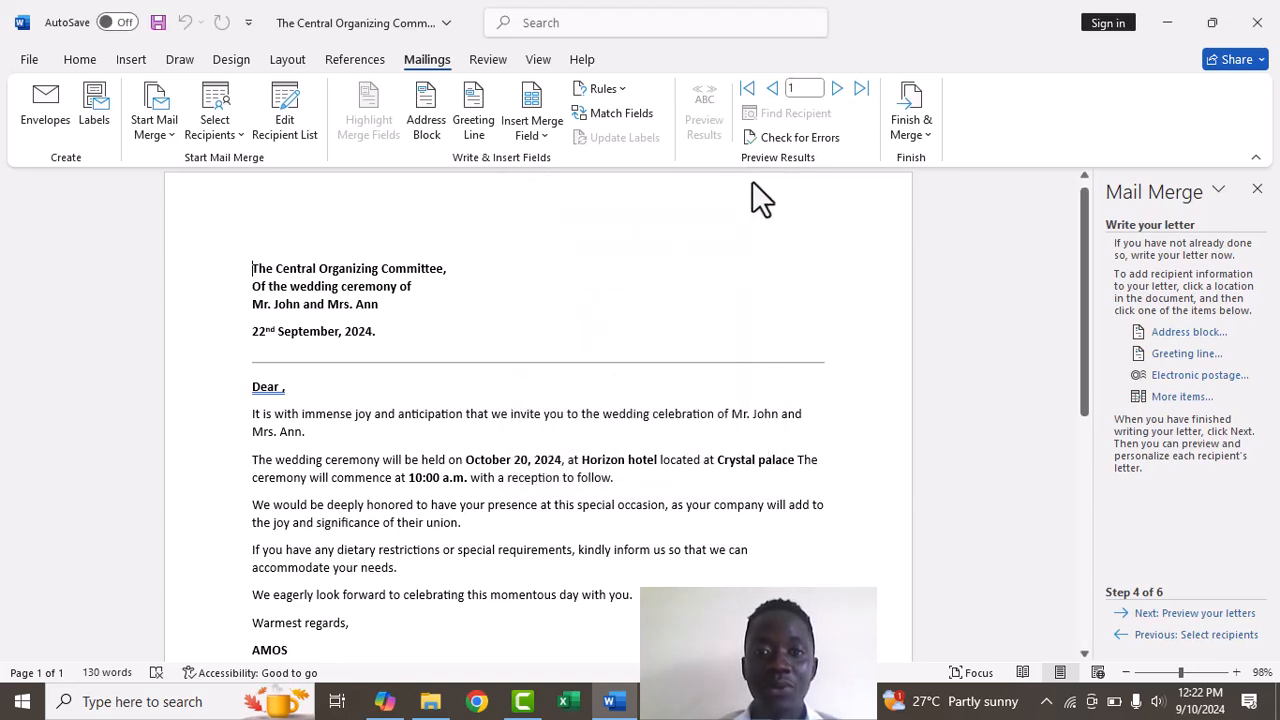
left_click(277, 390)
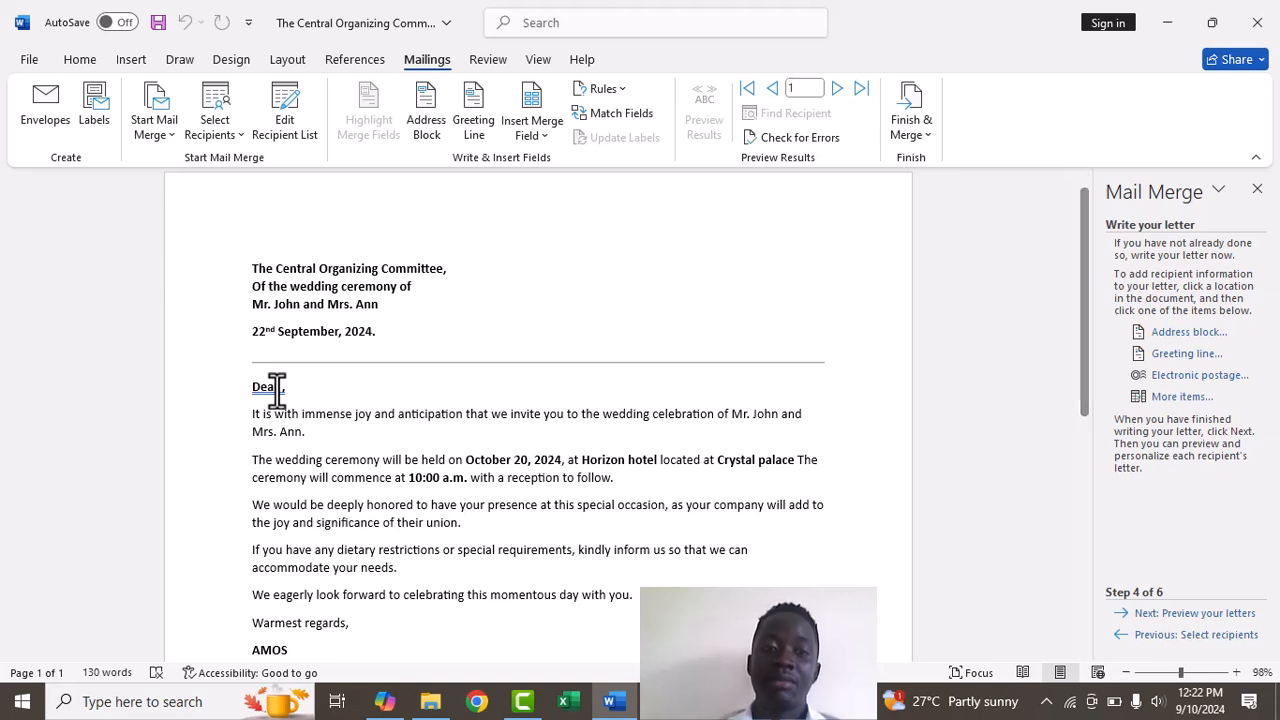
left_click(1172, 398)
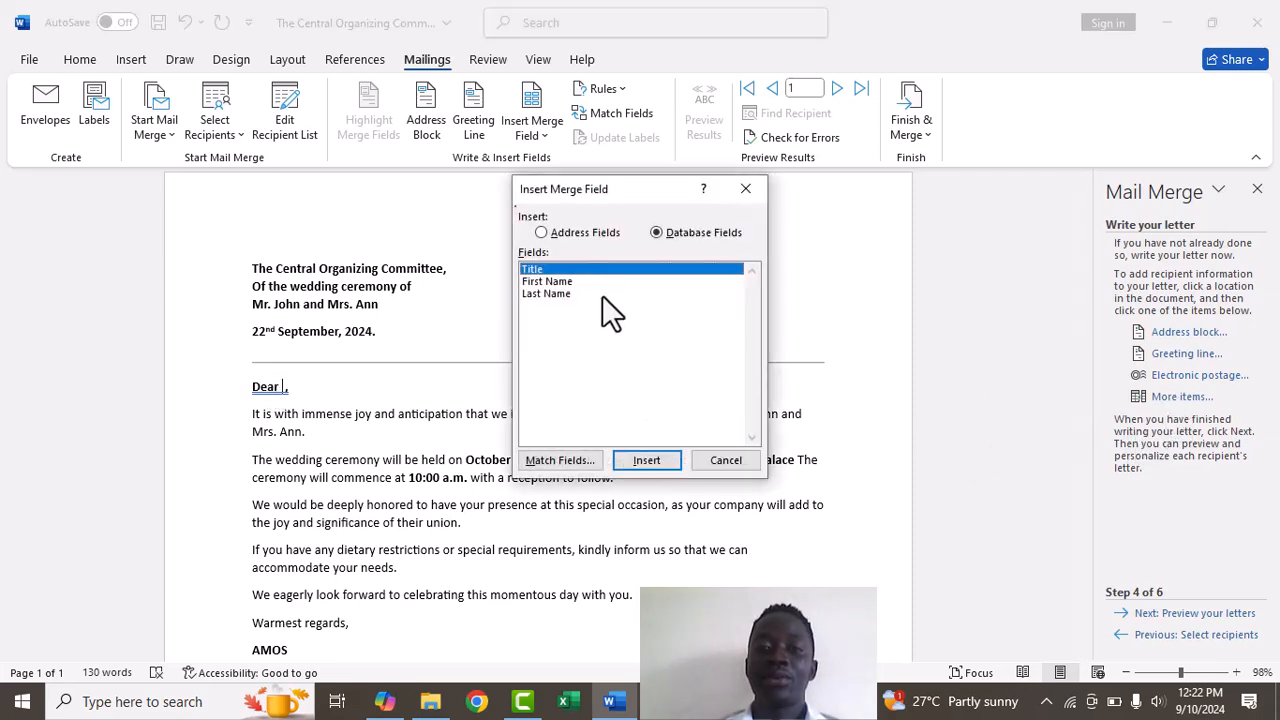
left_click(651, 466)
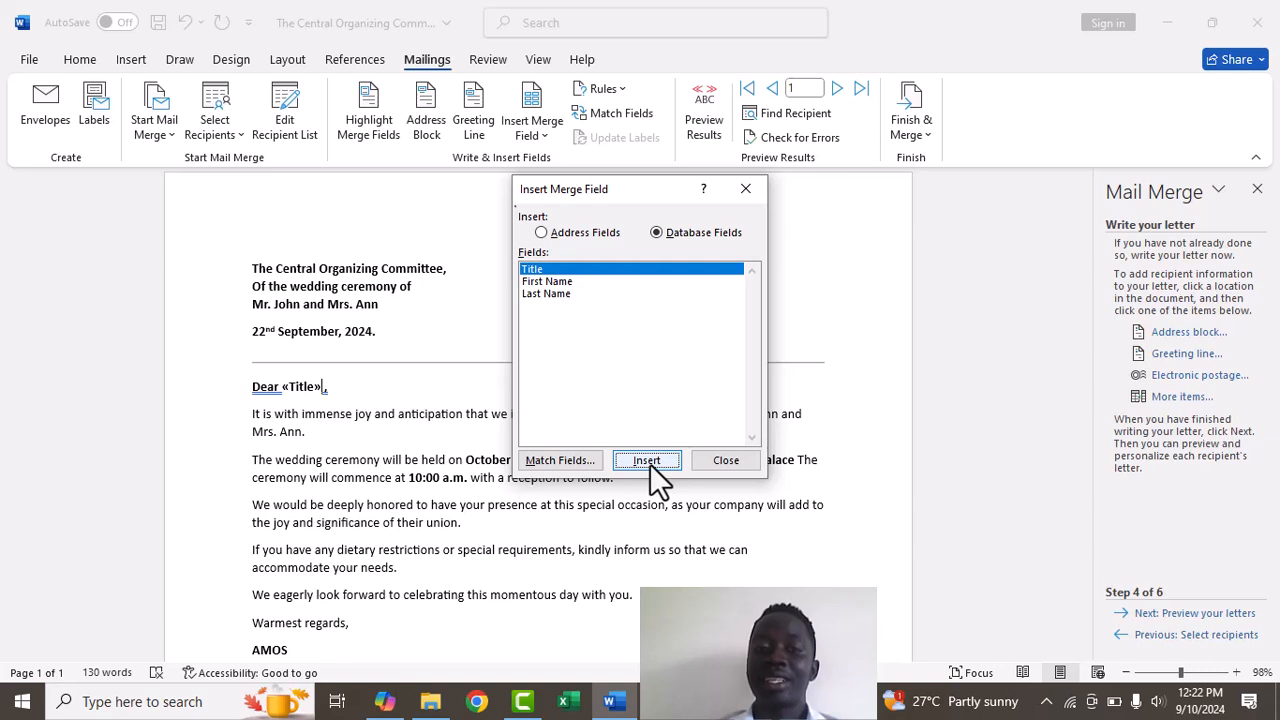
left_click(651, 465)
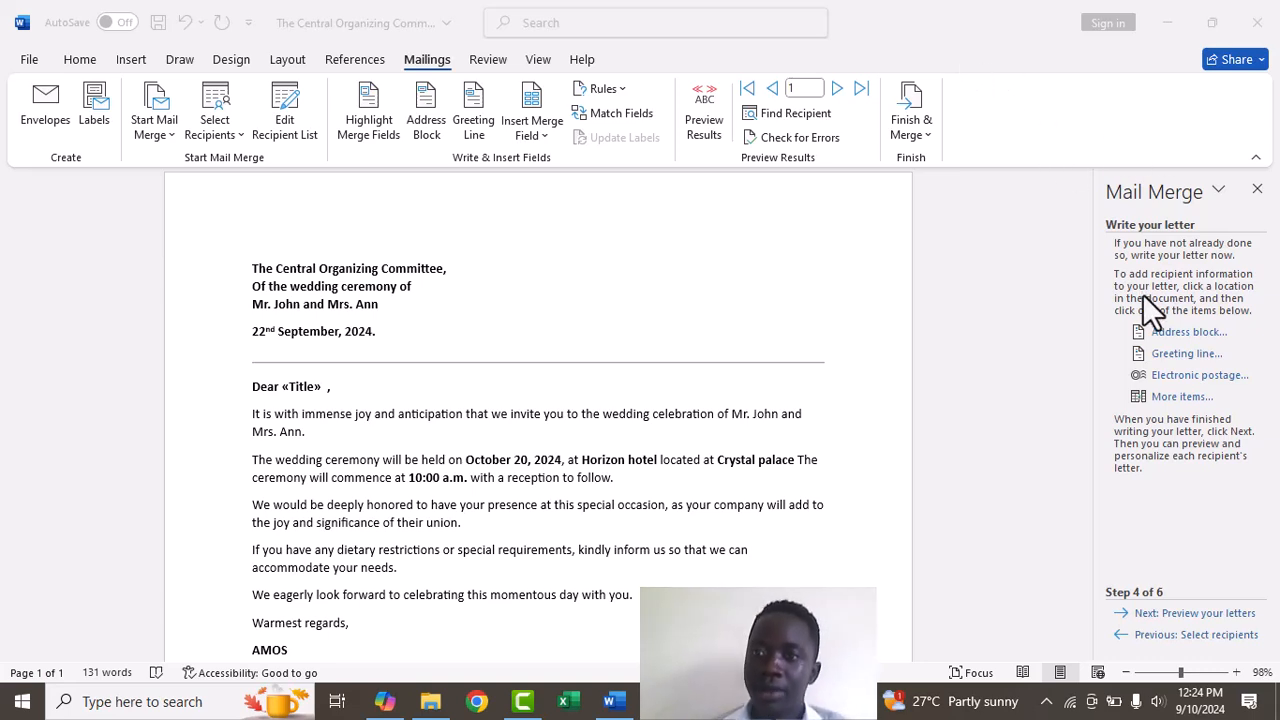
left_click(1168, 400)
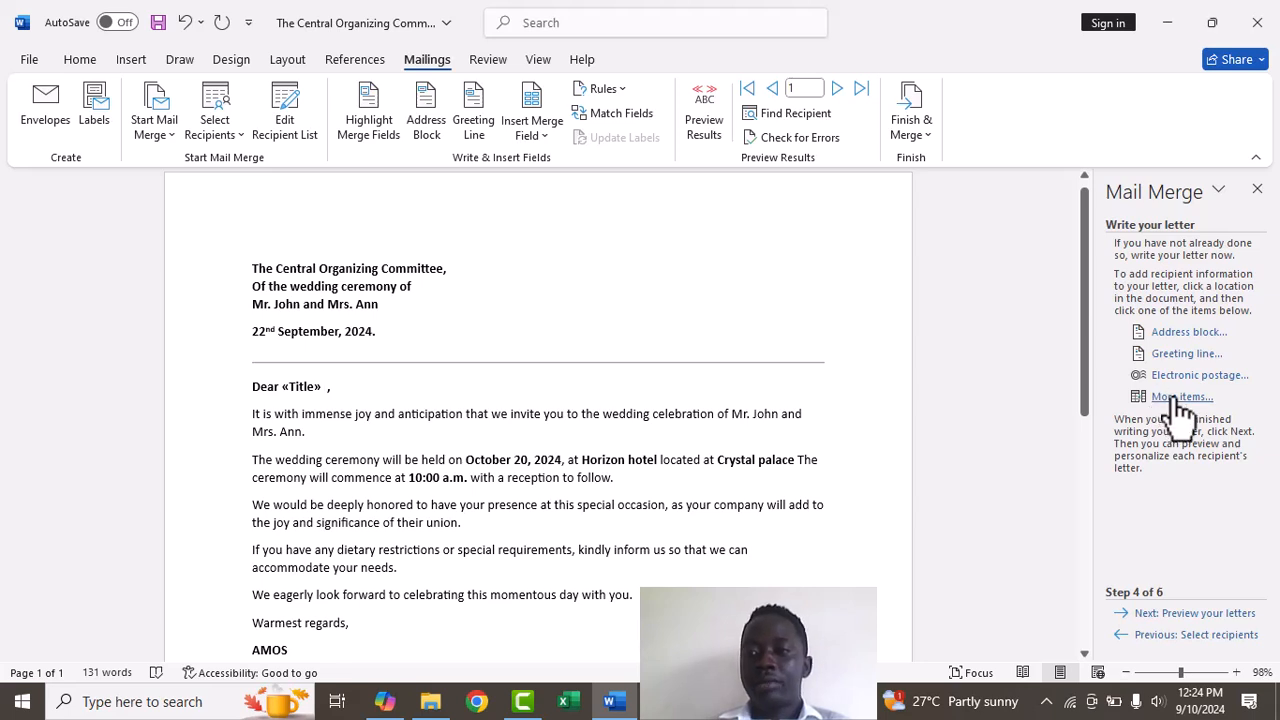
Insert the «First_Name» and «Last_Name» merge fields after «Title» in the greeting
left_click(1172, 400)
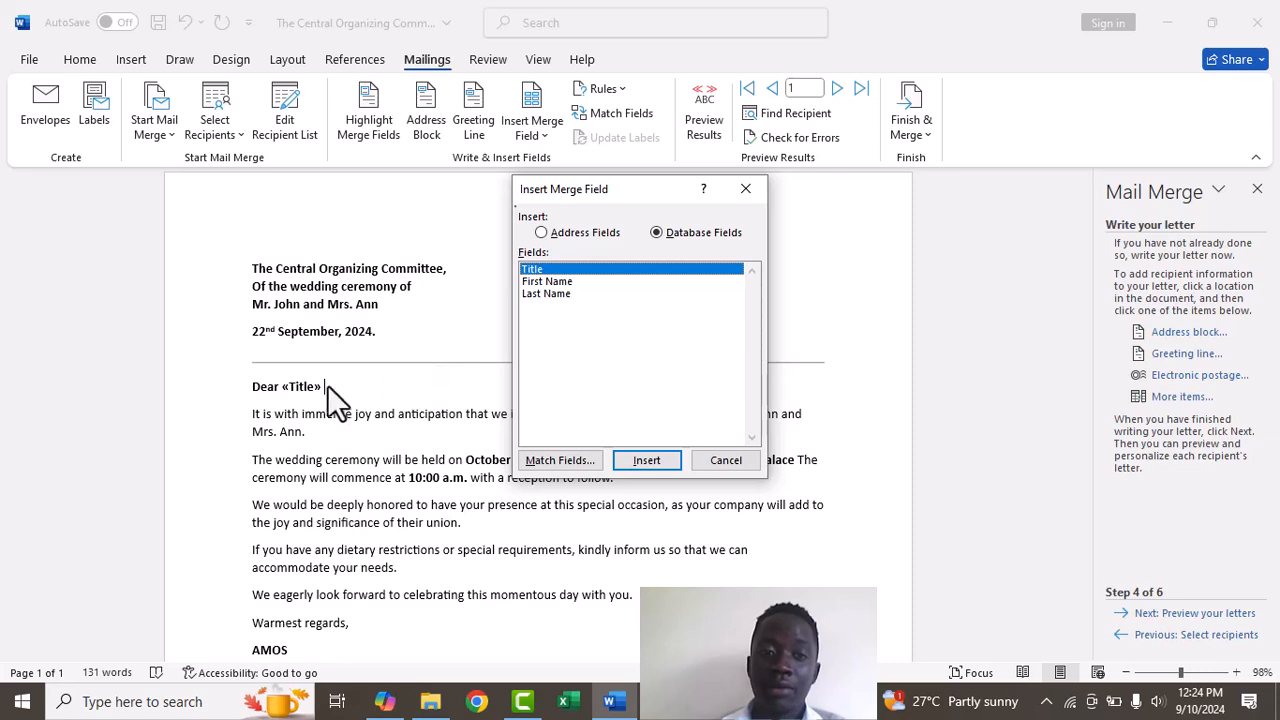
left_click(555, 281)
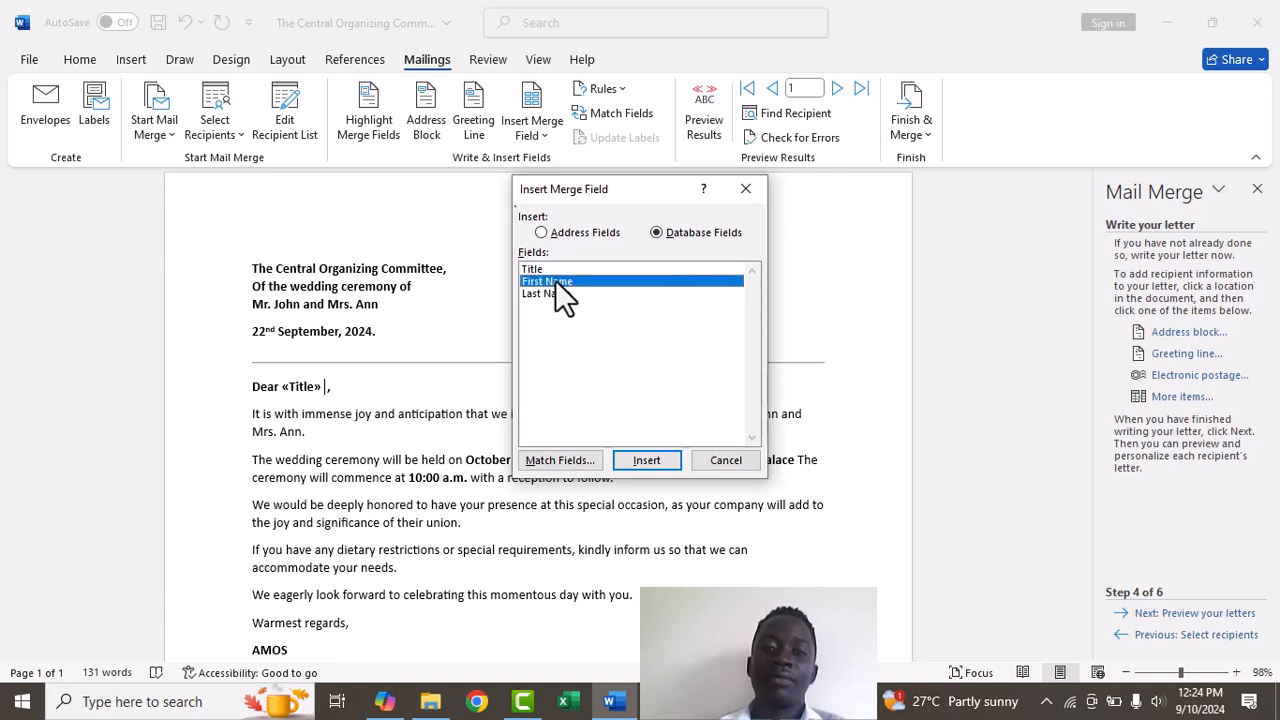
left_click(640, 466)
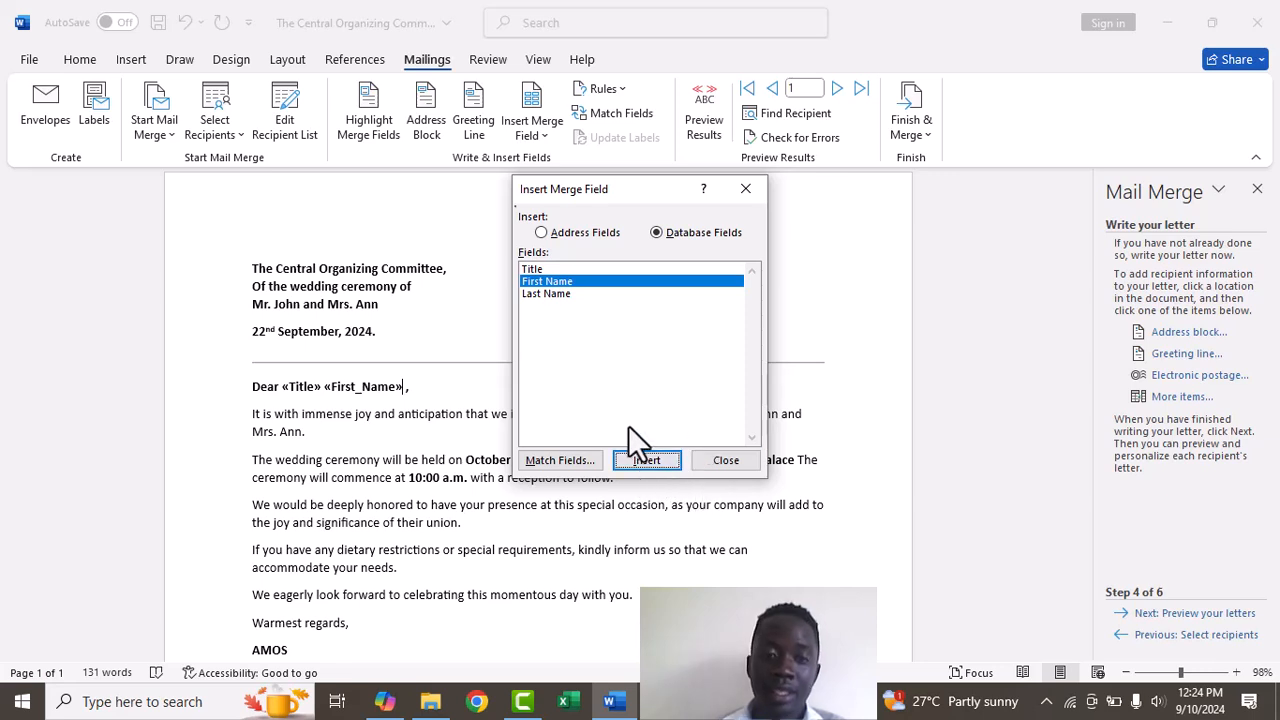
left_click(744, 189)
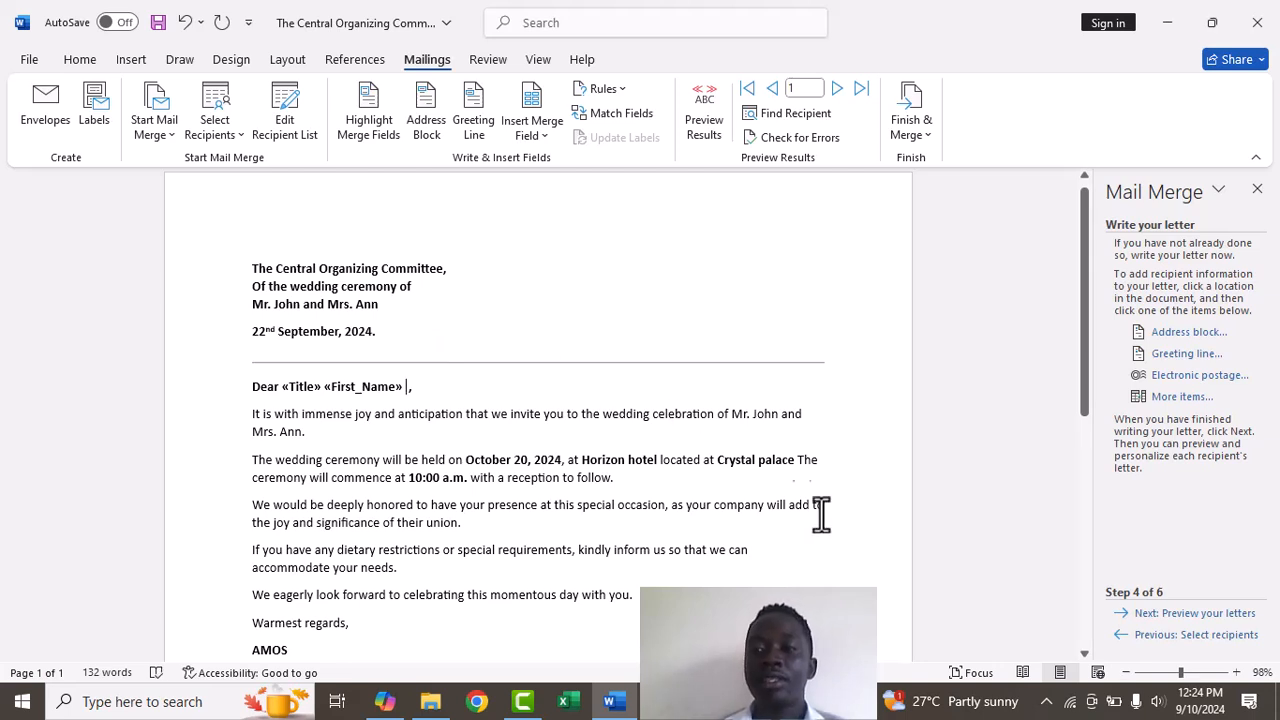
left_click(1181, 397)
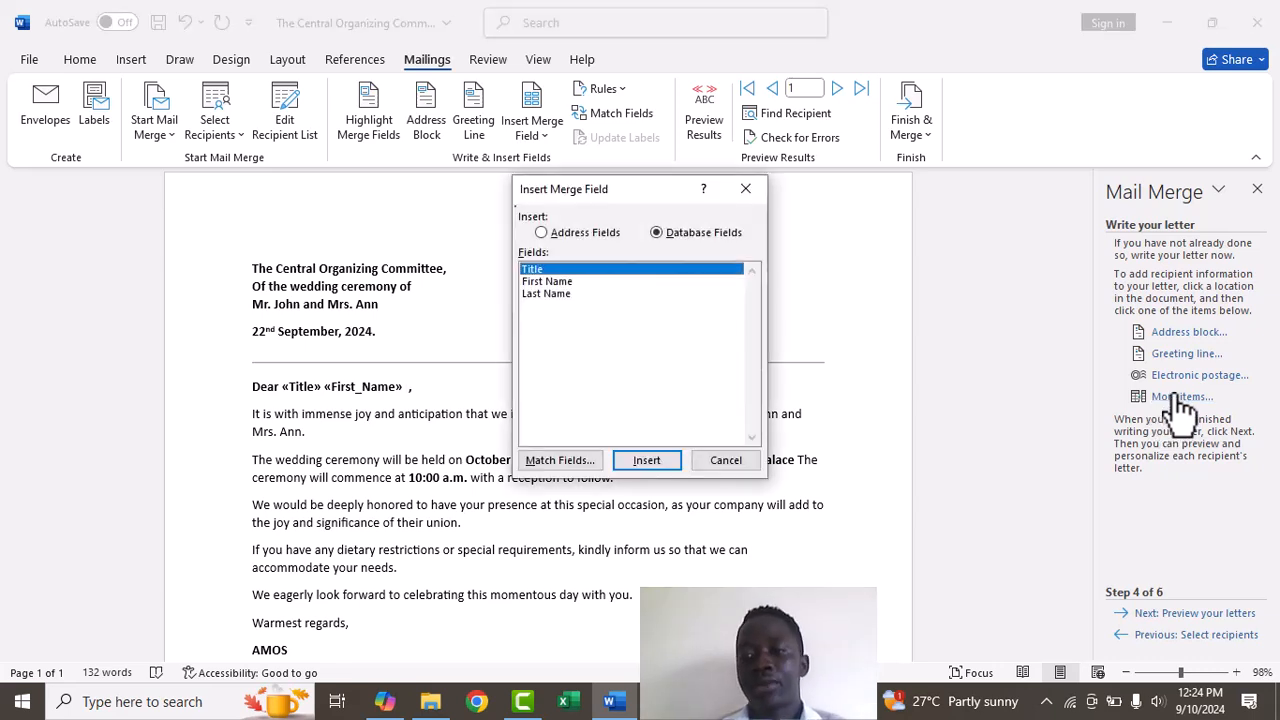
left_click(556, 294)
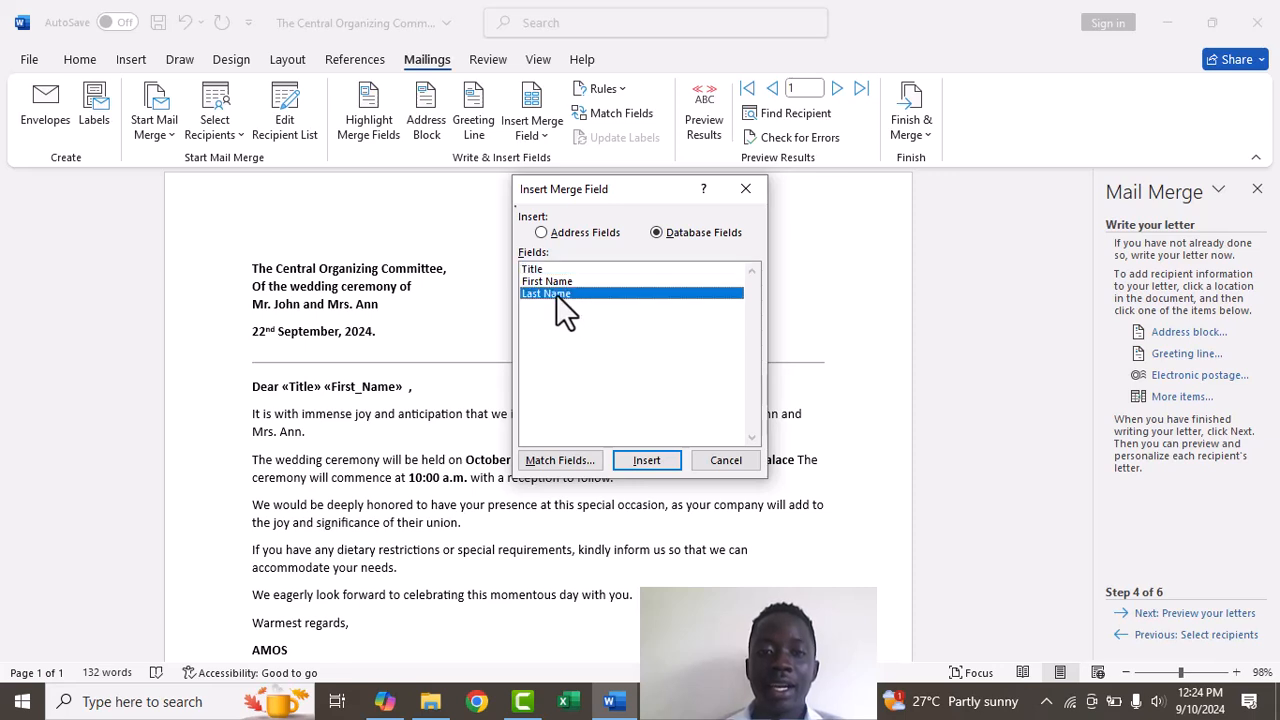
left_click(647, 461)
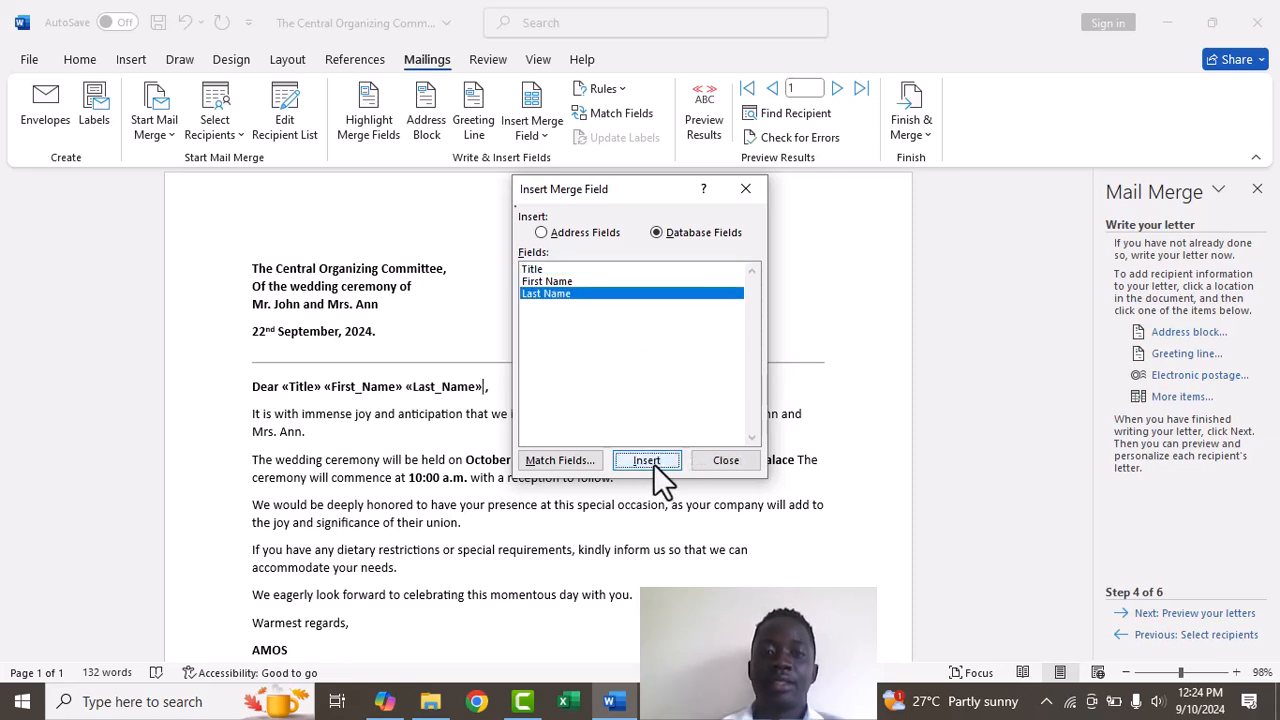
left_click(730, 458)
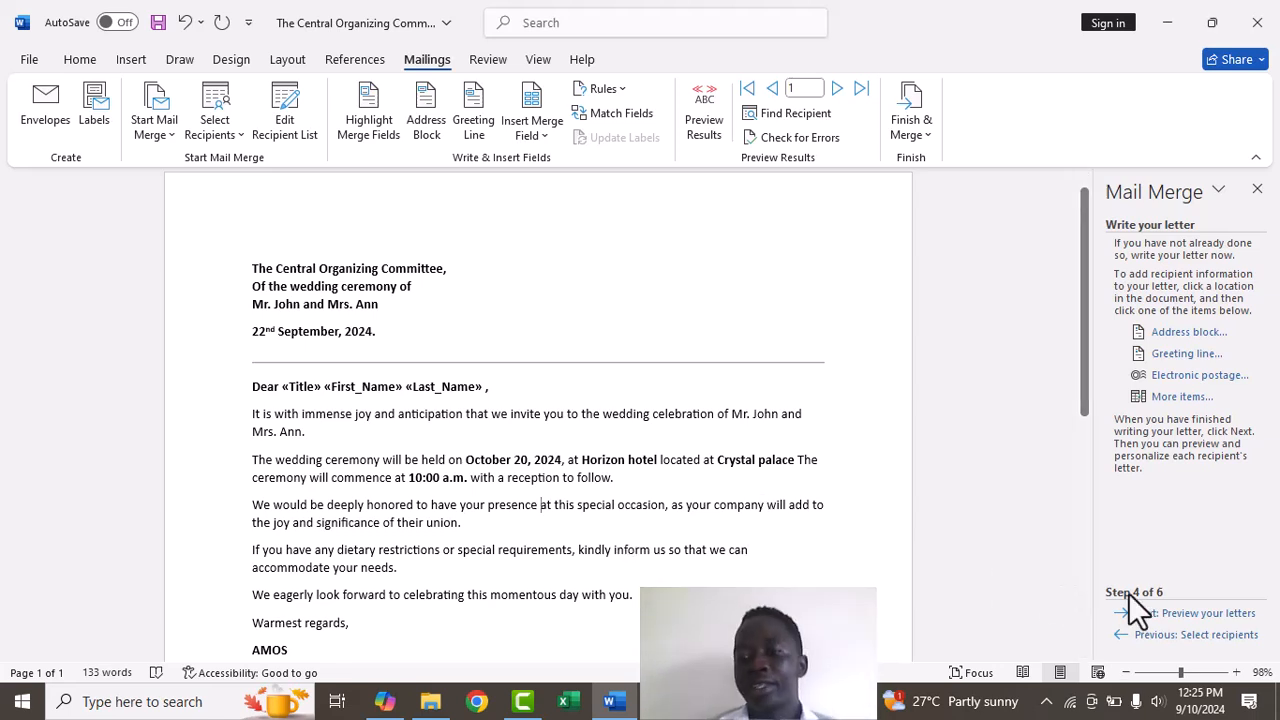
Preview the letters, delete the space before the greeting's comma, and browse to recipient 3
left_click(1205, 615)
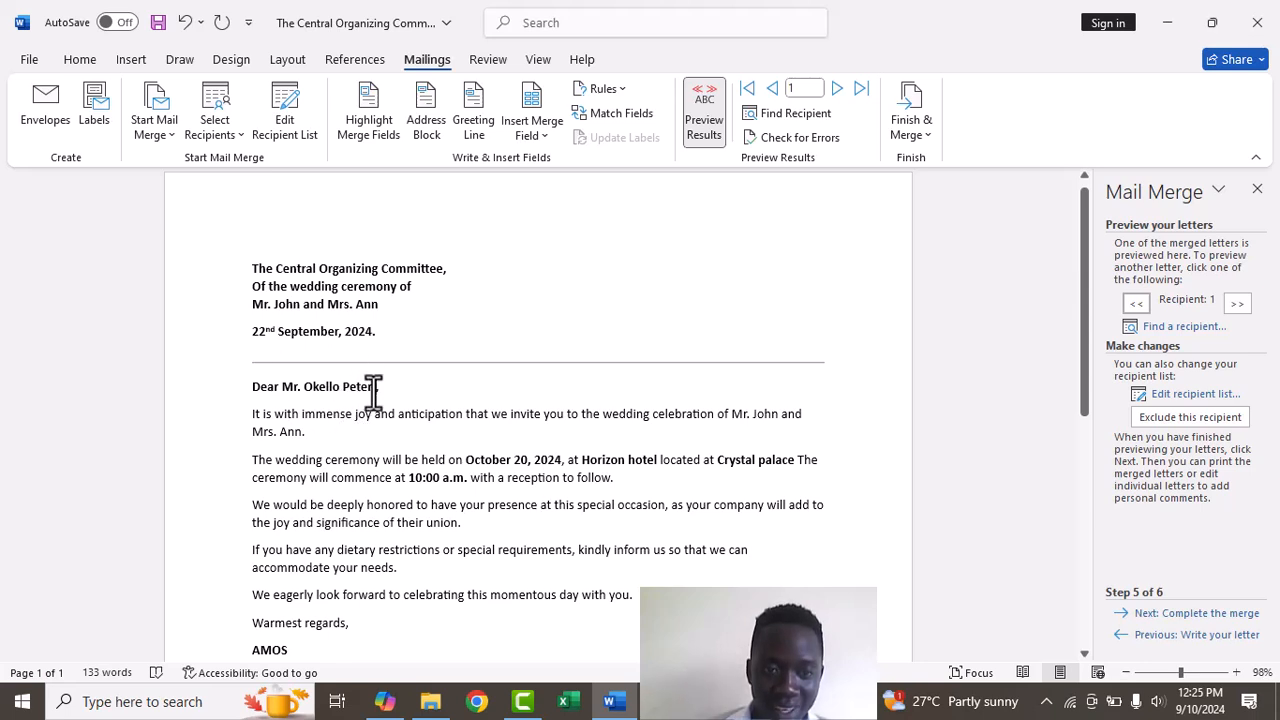
key("BackSpace")
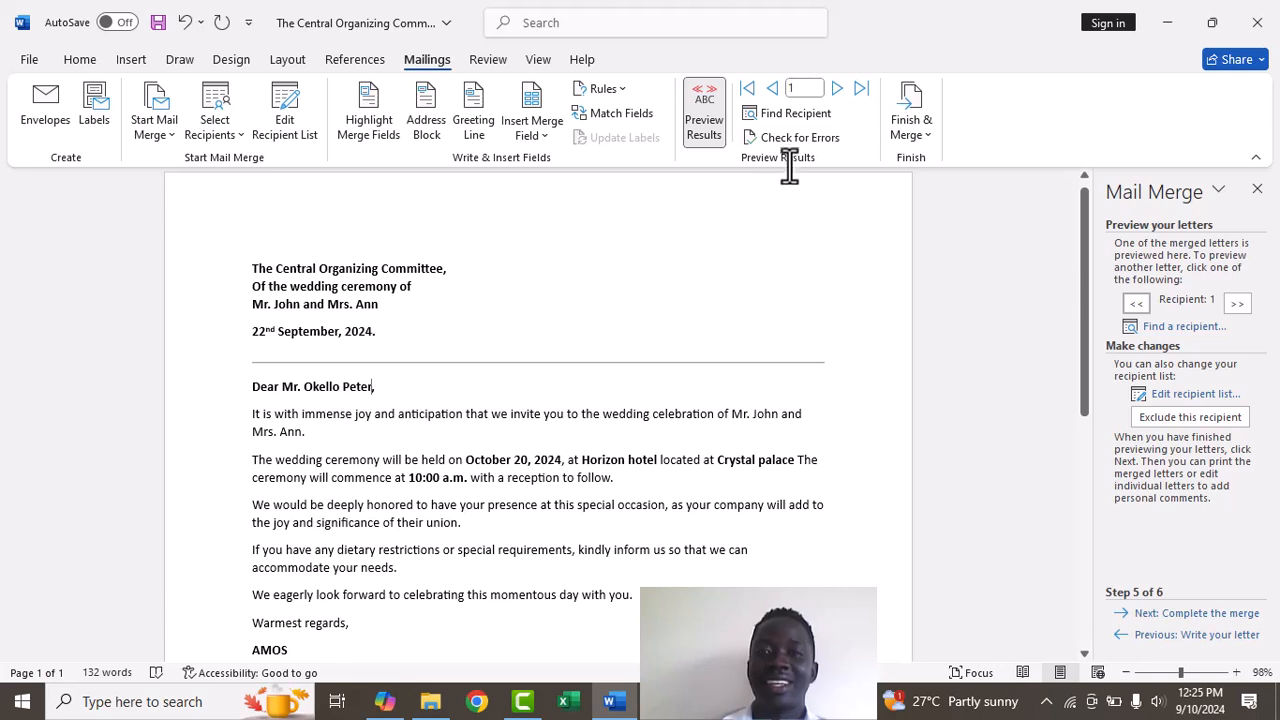
left_click(857, 88)
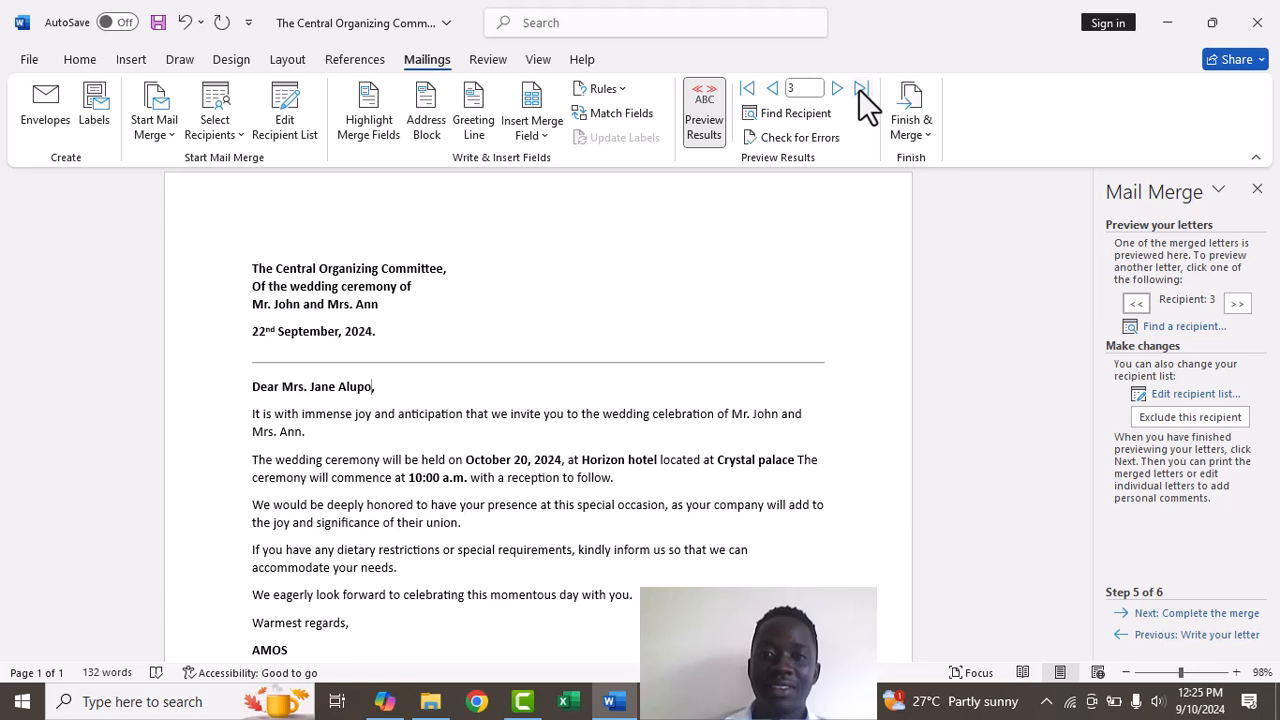
left_click(747, 89)
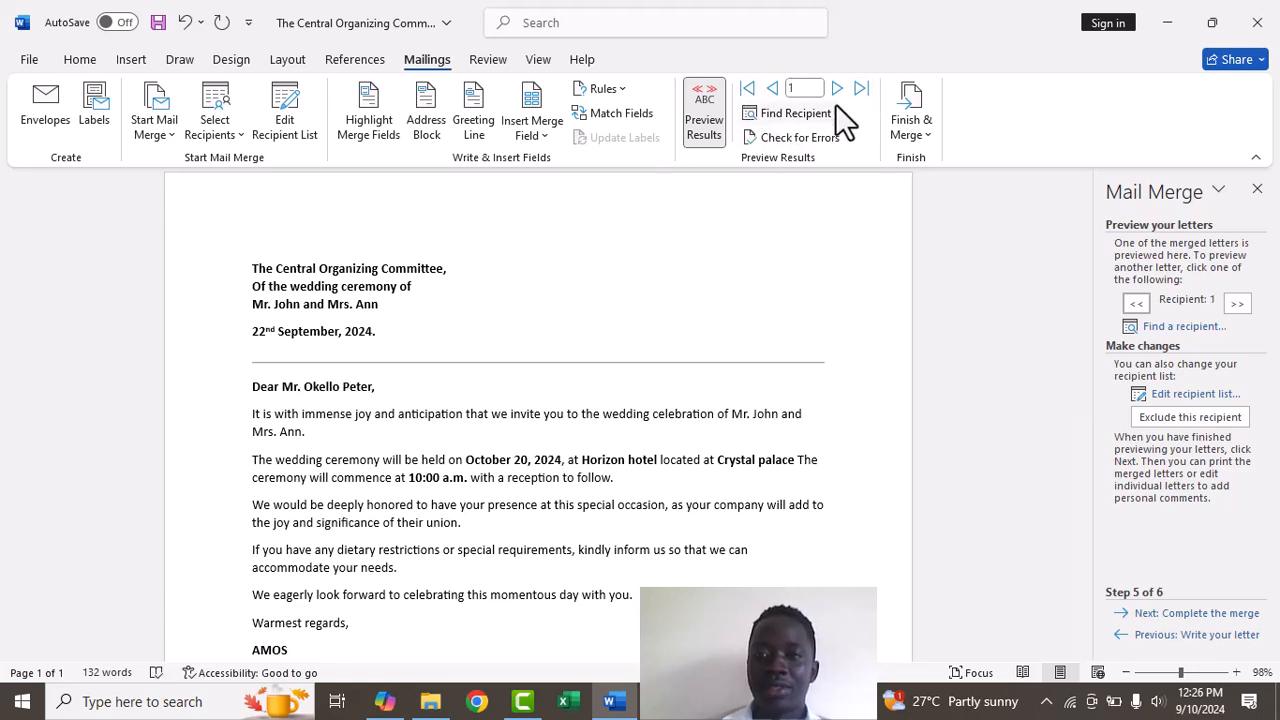
left_click(1238, 305)
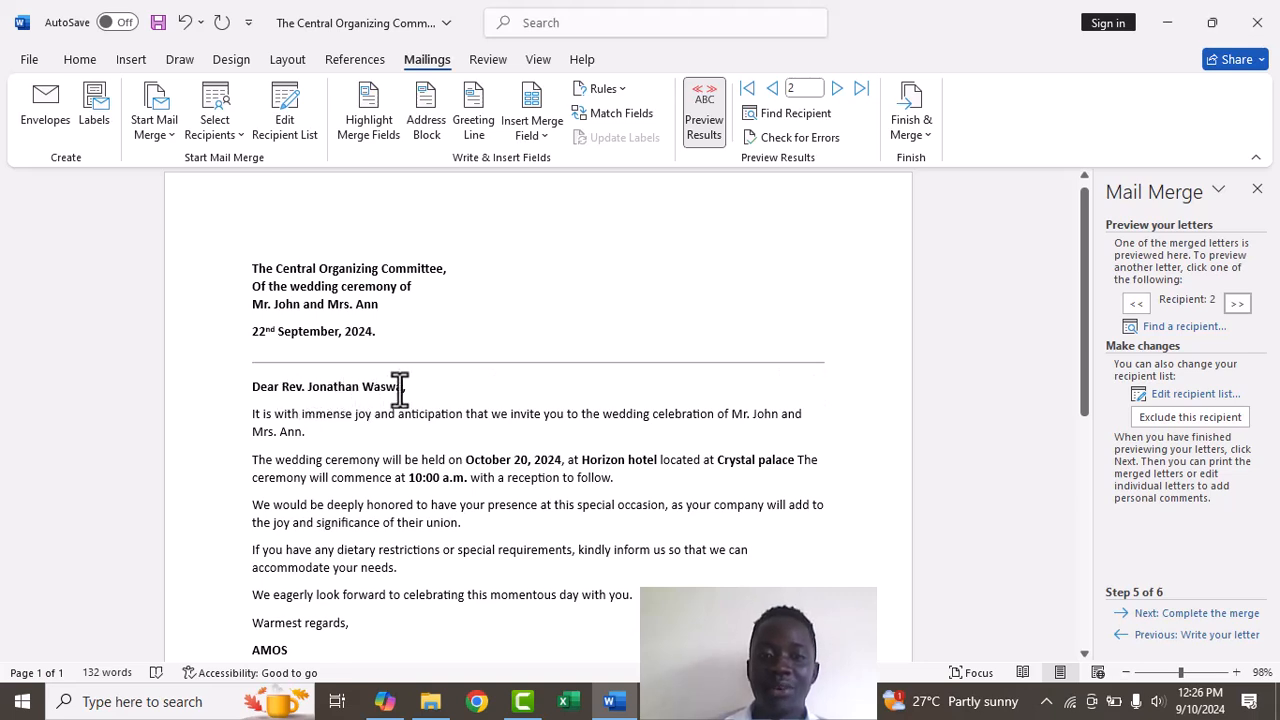
left_click(1236, 308)
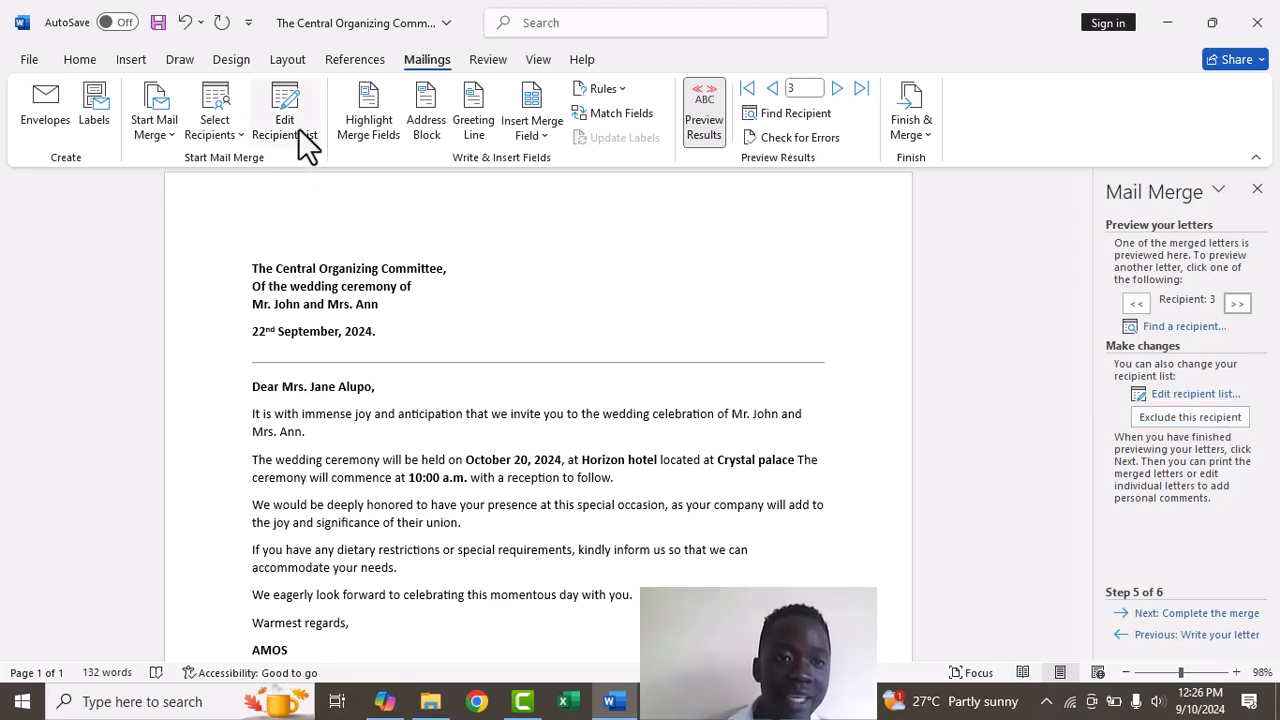
left_click(220, 104)
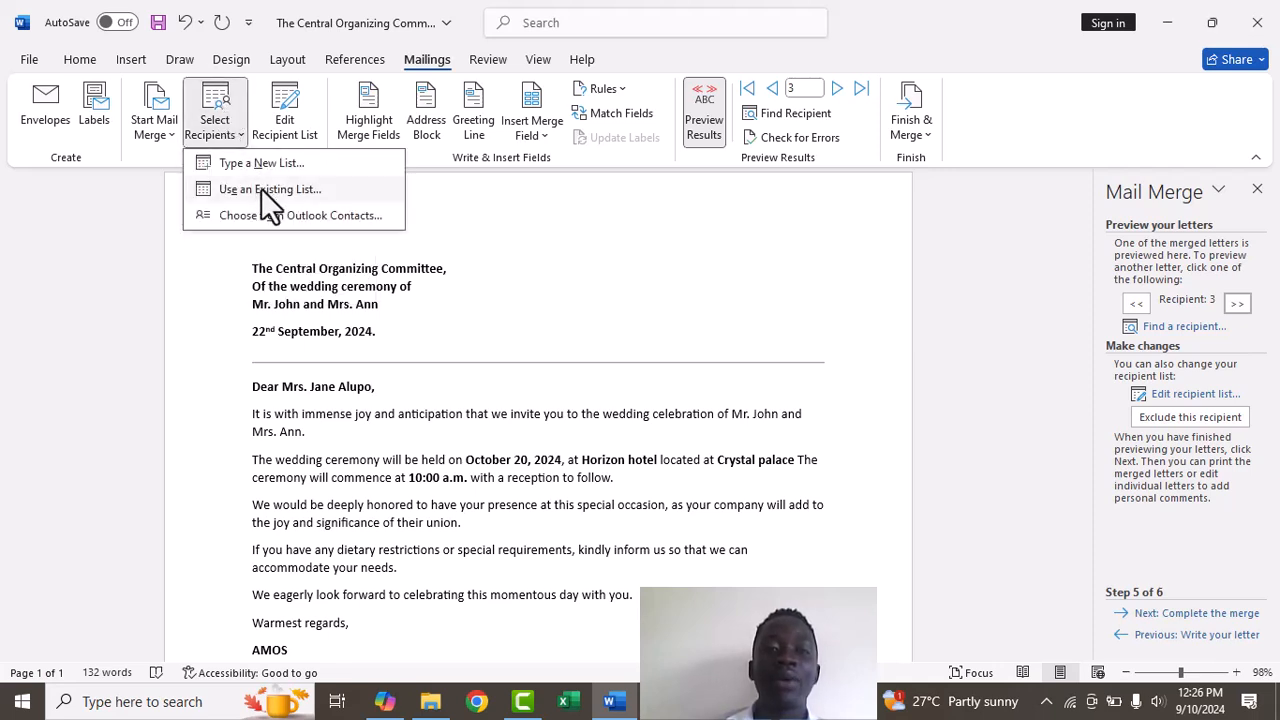
left_click(640, 238)
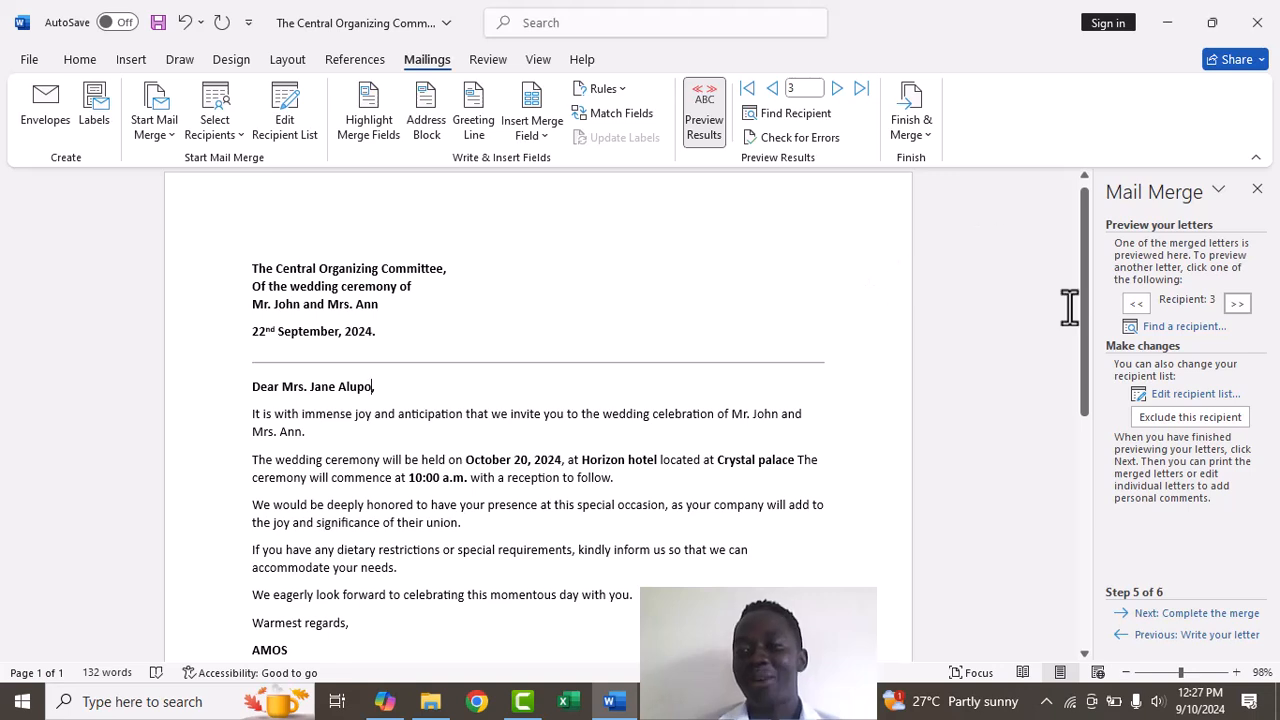
Complete the merge by editing individual letters with All records selected, creating Letters1
left_click(1212, 613)
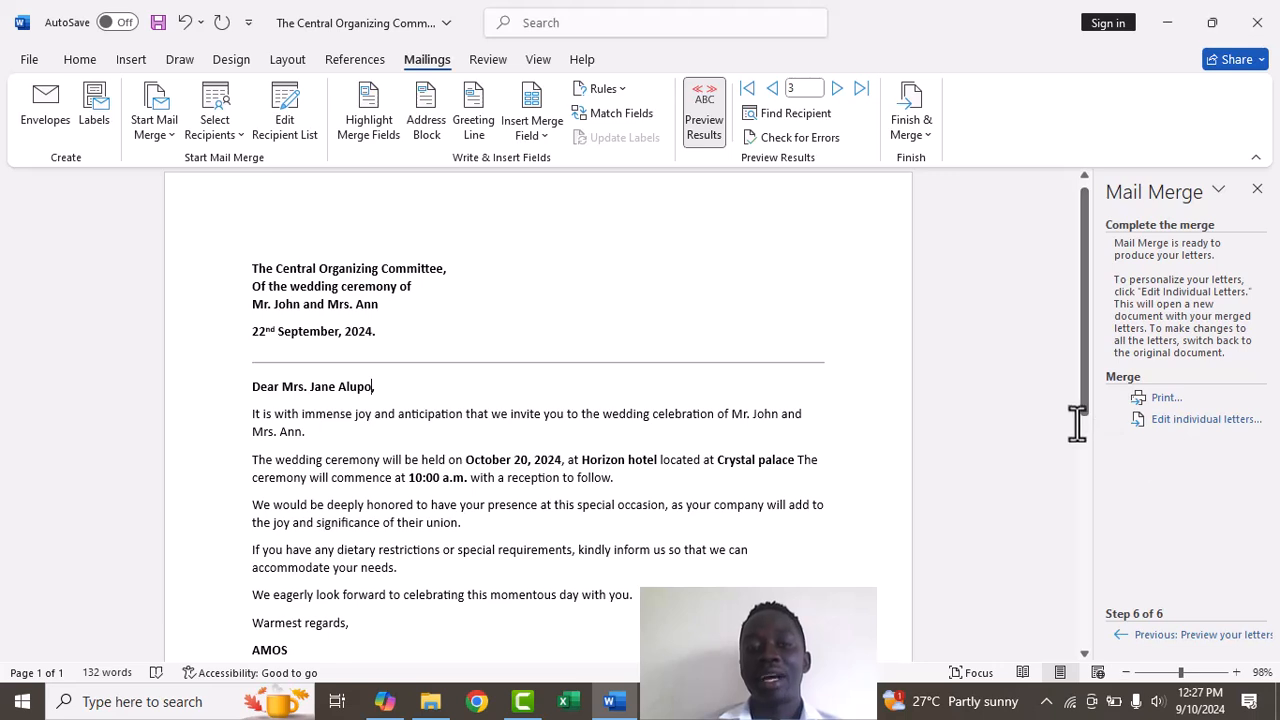
left_click(1184, 421)
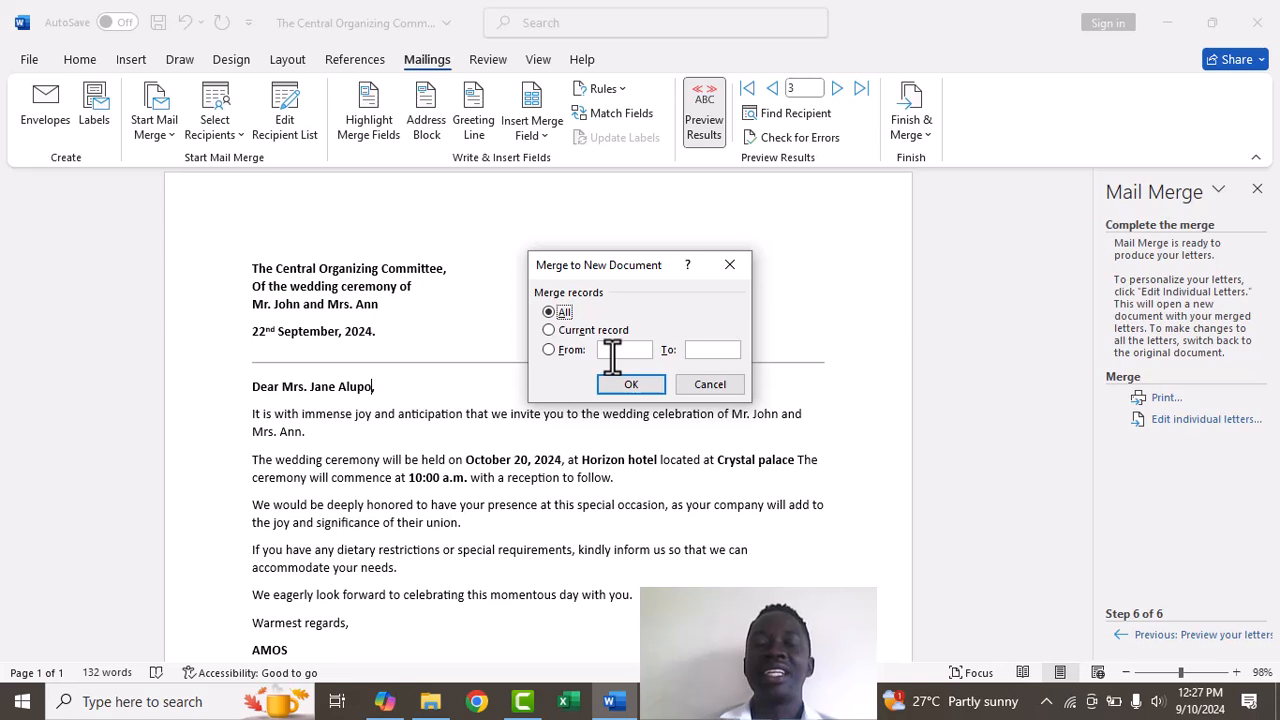
left_click(548, 329)
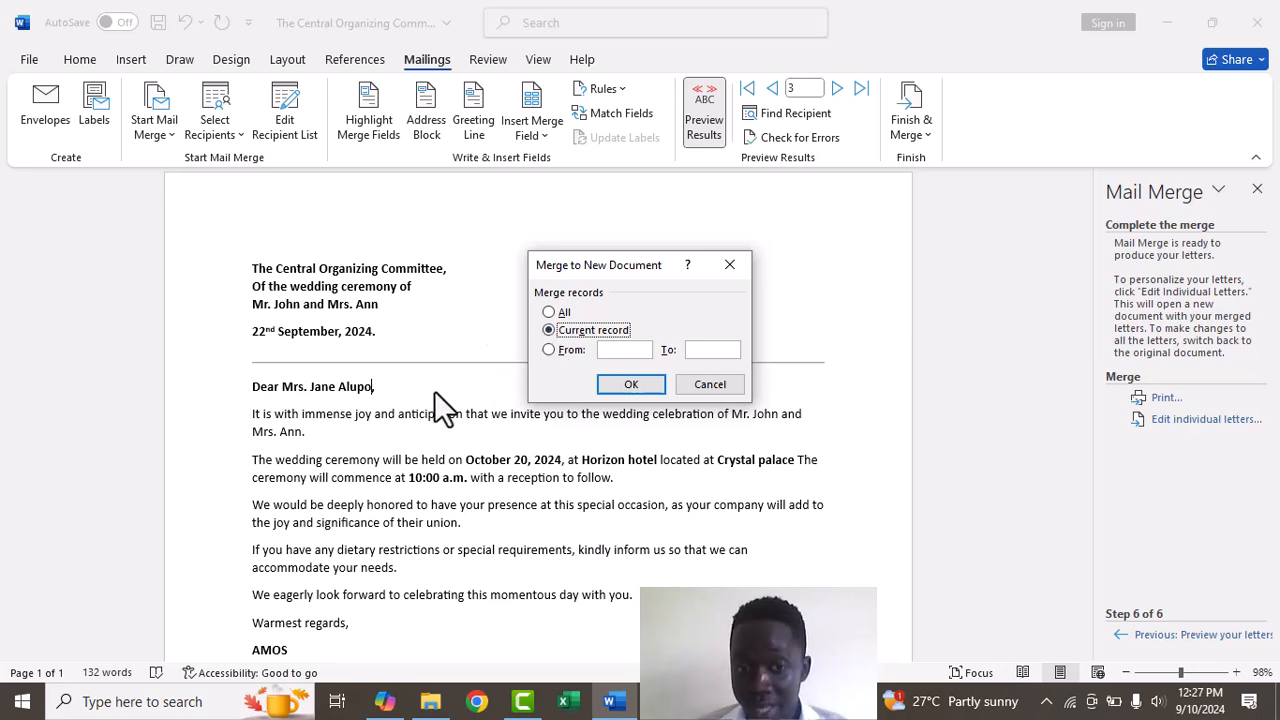
left_click(547, 350)
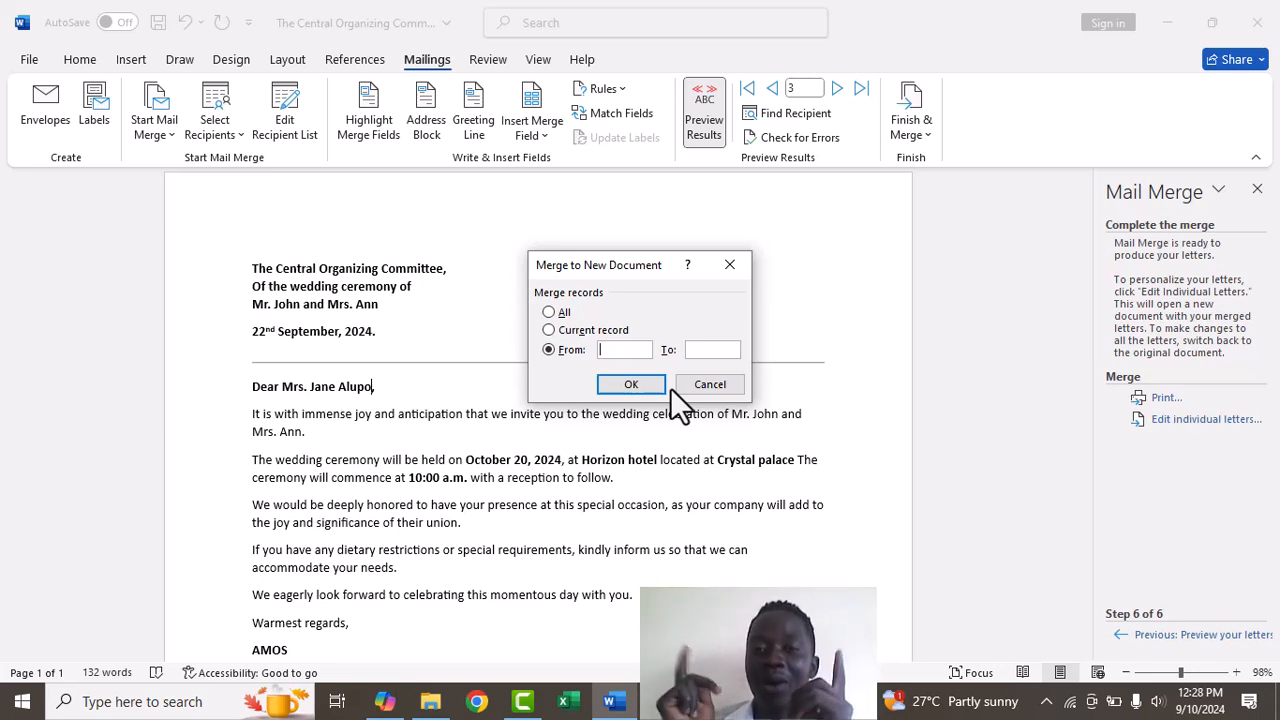
left_click(545, 311)
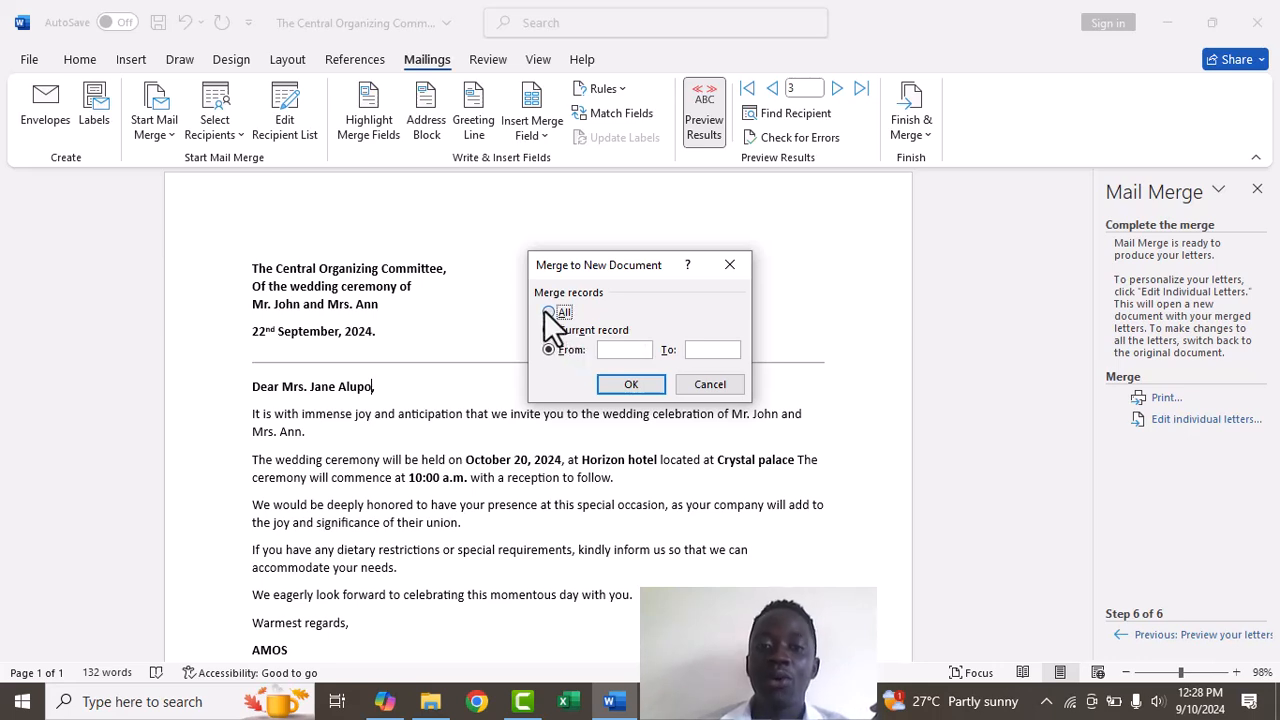
left_click(628, 385)
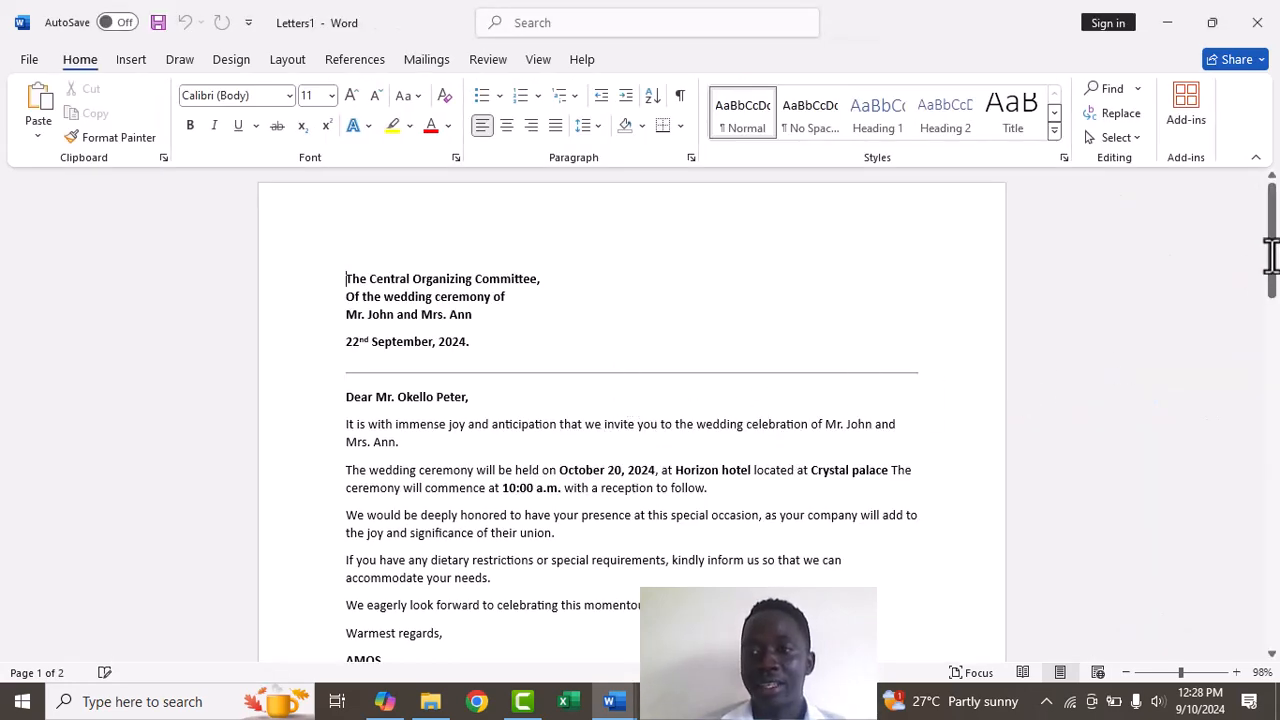
left_click_drag(1274, 262, 1277, 412)
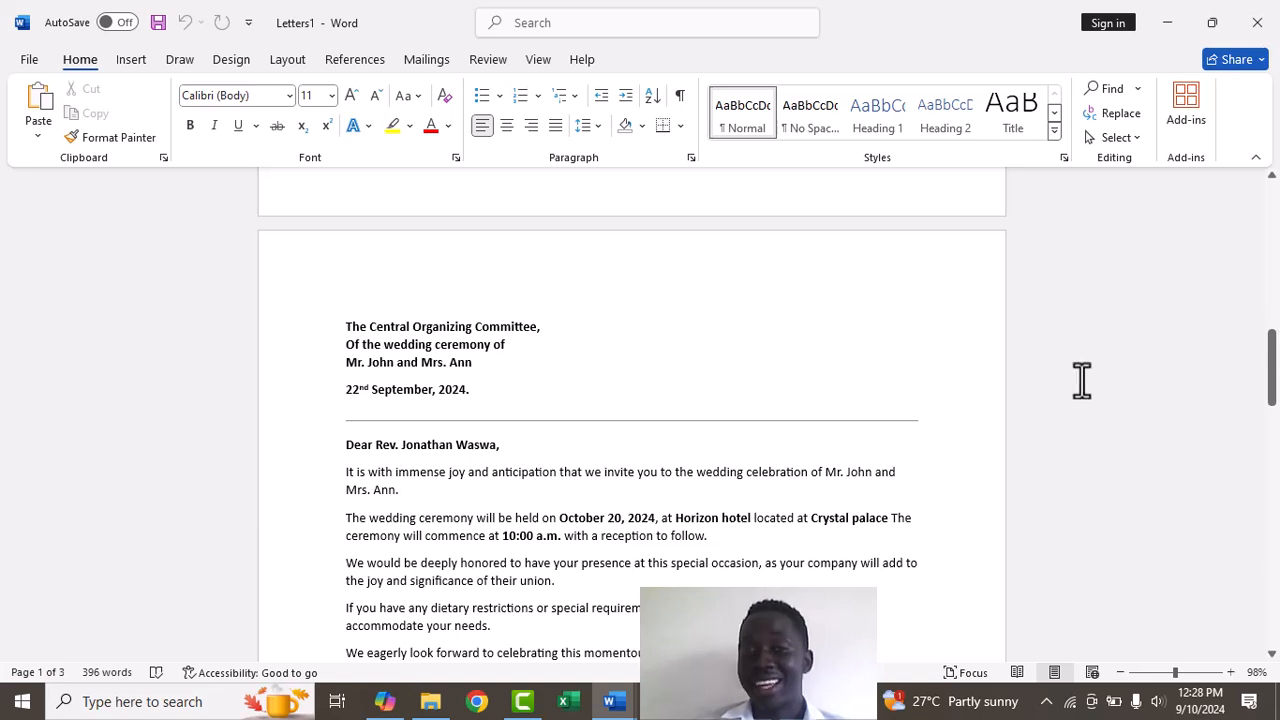